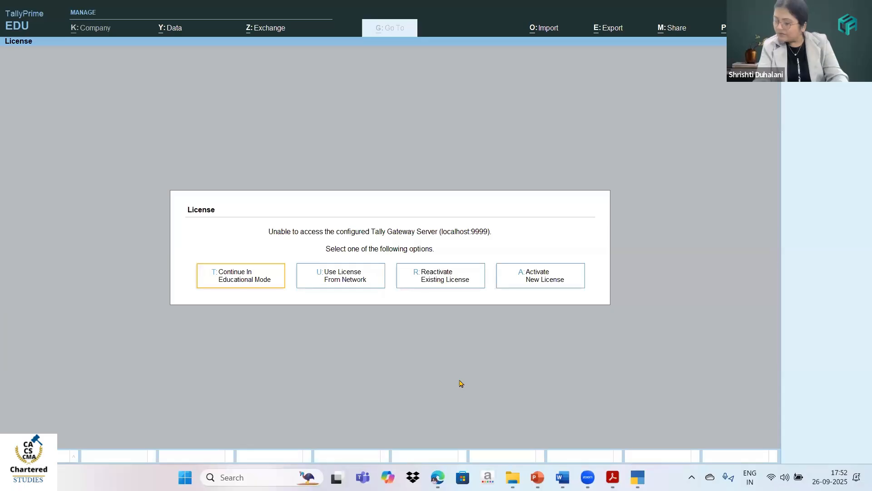
# - Continue in Educational Mode and open the company Ashima Pvt from the list of companies
pyautogui.click(230, 279)
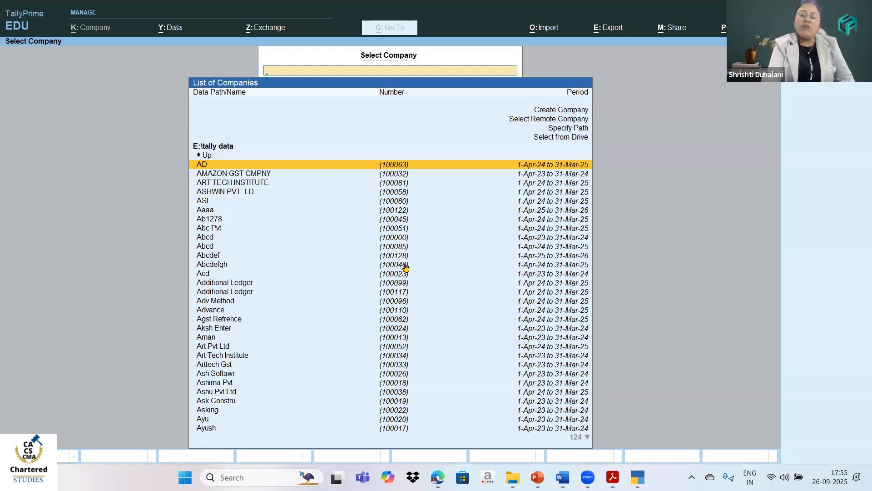
pyautogui.press('Down')
pyautogui.press('Down')
pyautogui.press('Down')
pyautogui.press('Down')
pyautogui.press('Down')
pyautogui.press('Down')
pyautogui.press('Down')
pyautogui.press('Down')
pyautogui.press('Down')
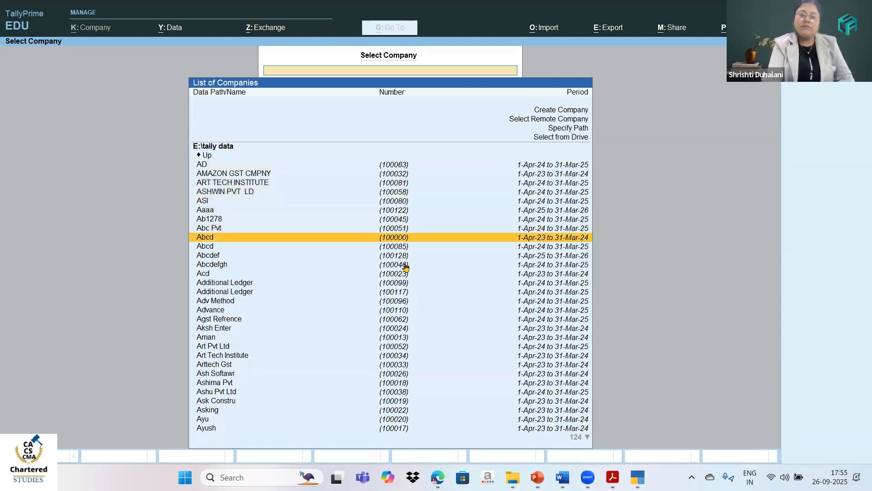
pyautogui.press('Down')
pyautogui.press('Down')
pyautogui.press('Down')
pyautogui.press('Down')
pyautogui.press('Down')
pyautogui.press('Down')
pyautogui.press('Down')
pyautogui.press('Down')
pyautogui.press('Down')
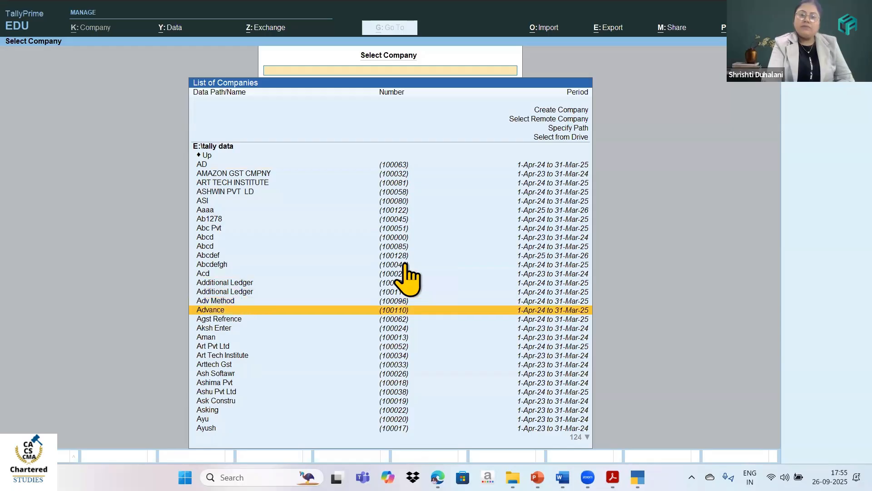
pyautogui.press('Down')
pyautogui.press('Down')
pyautogui.press('Down')
pyautogui.press('Down')
pyautogui.press('Down')
pyautogui.press('Down')
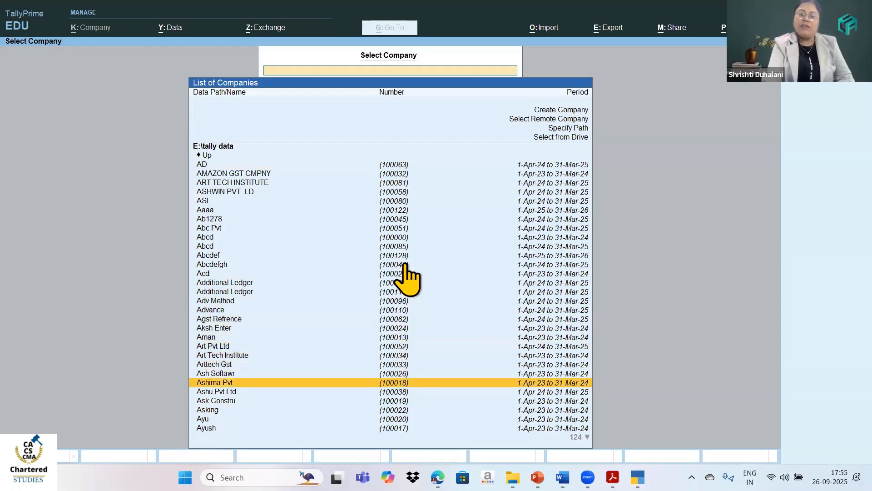
pyautogui.press('Return')
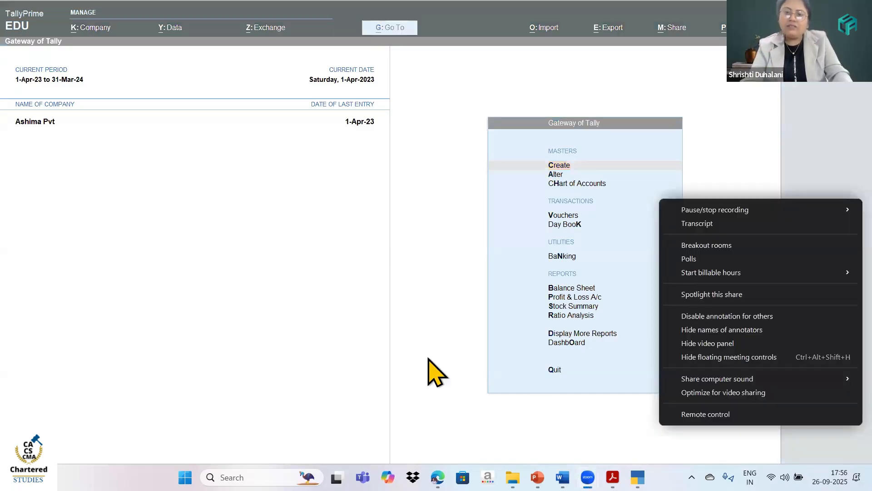
pyautogui.click(429, 360)
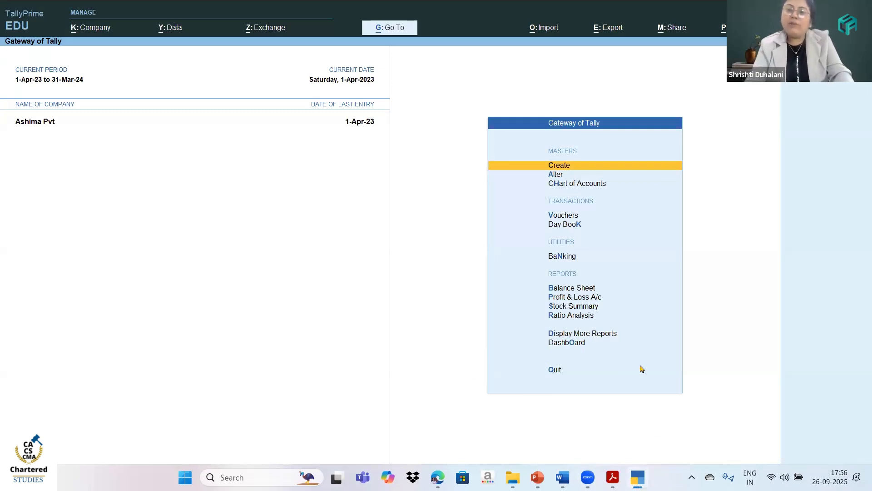
pyautogui.press('Down')
pyautogui.press('Down')
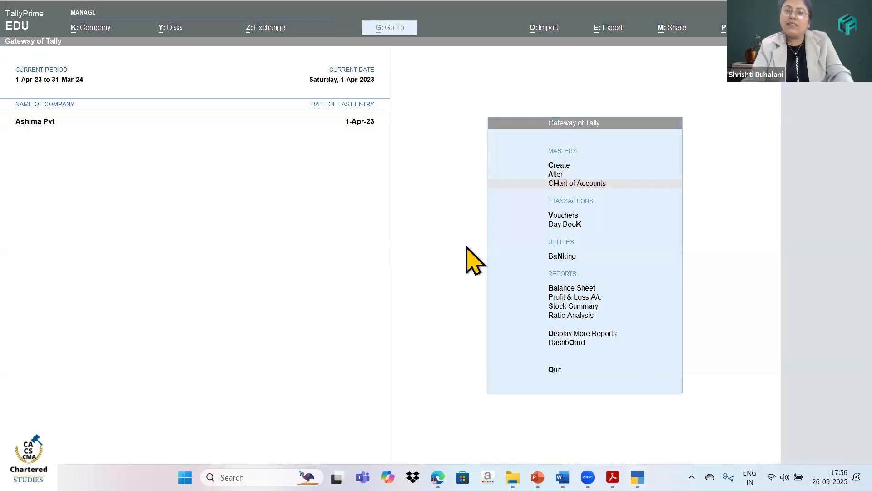
pyautogui.click(366, 263)
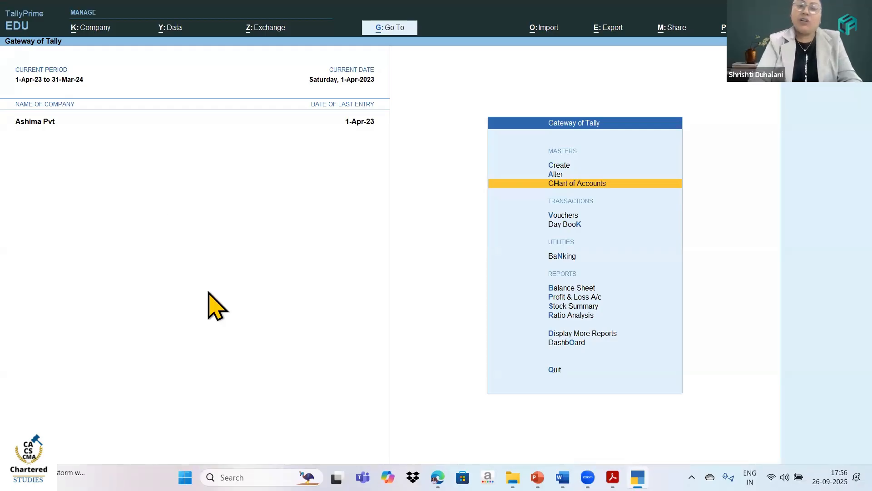
# - Open the company features for Ashima Pvt, set Show more features to No, and switch it back to Yes
pyautogui.press('F11')
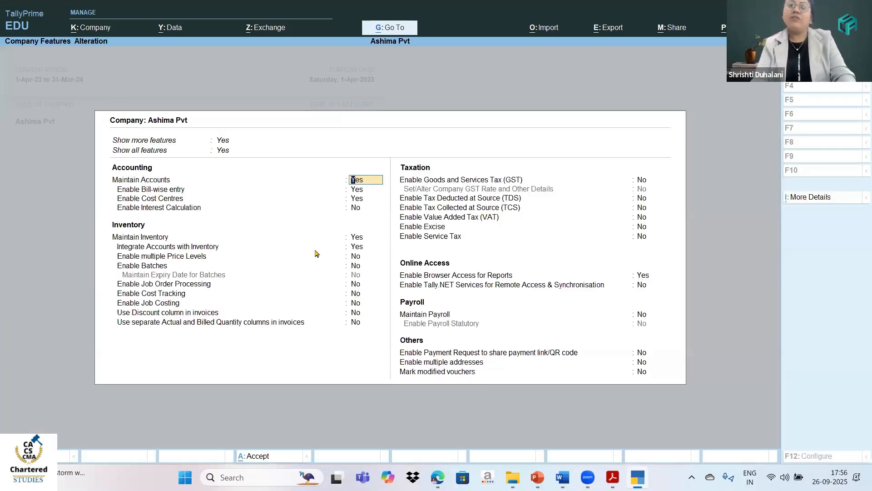
pyautogui.click(313, 142)
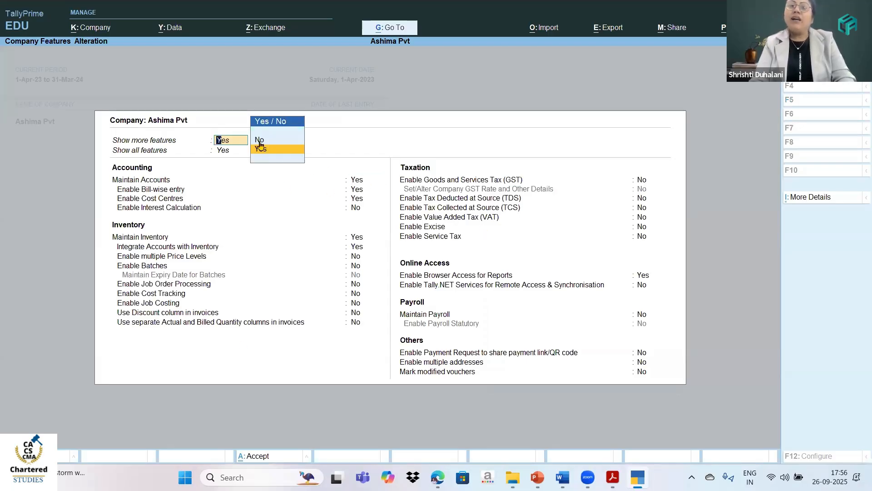
pyautogui.press('n')
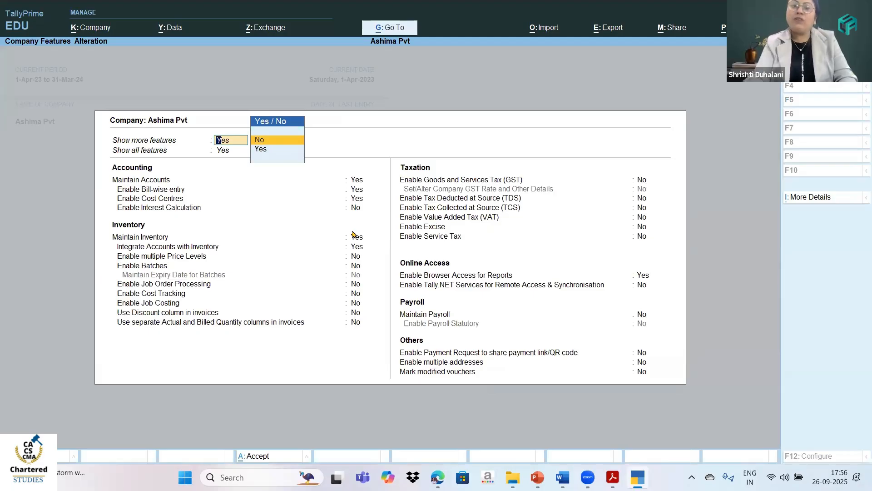
pyautogui.press('Return')
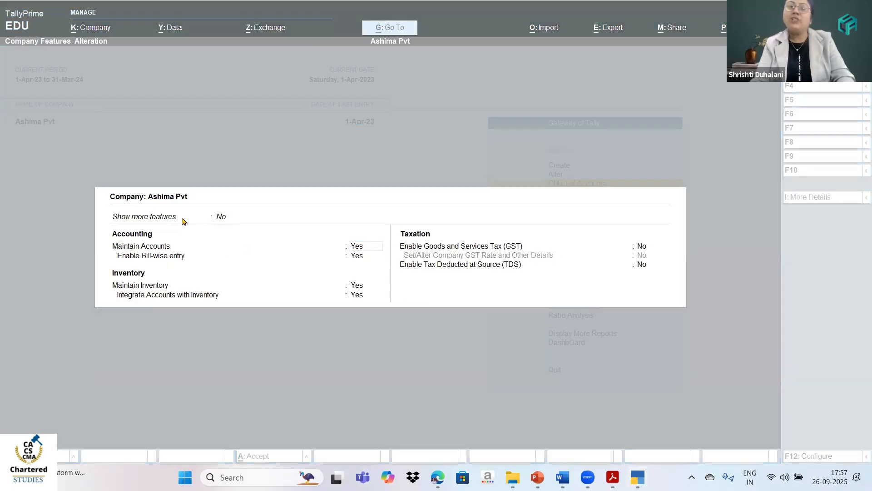
pyautogui.click(219, 219)
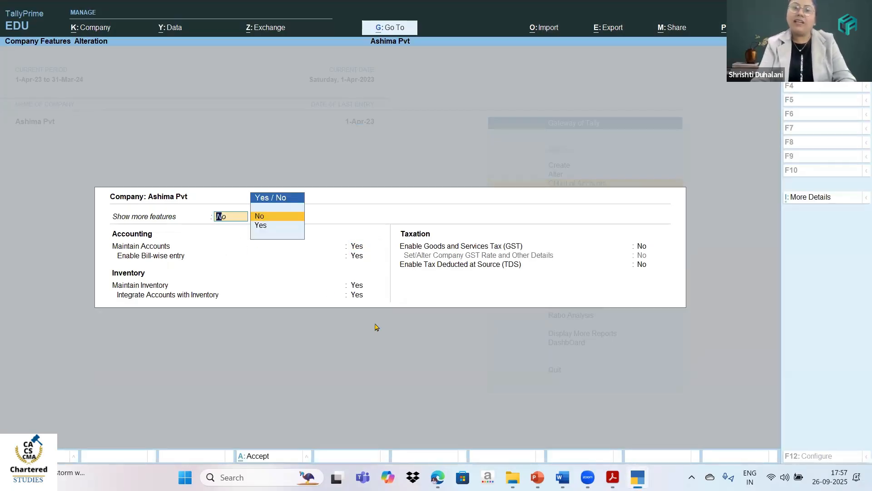
pyautogui.click(267, 226)
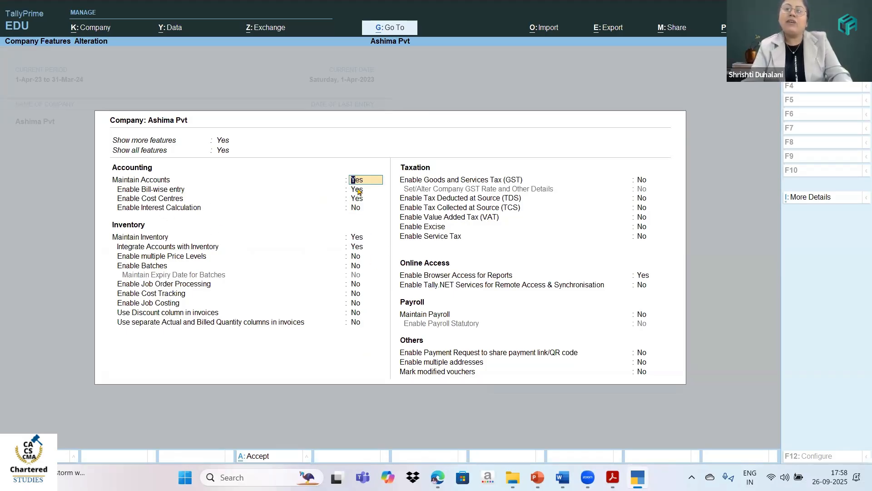
# - Set Enable Bill-wise entry to No and save the company features
pyautogui.press('Return')
pyautogui.write('no')
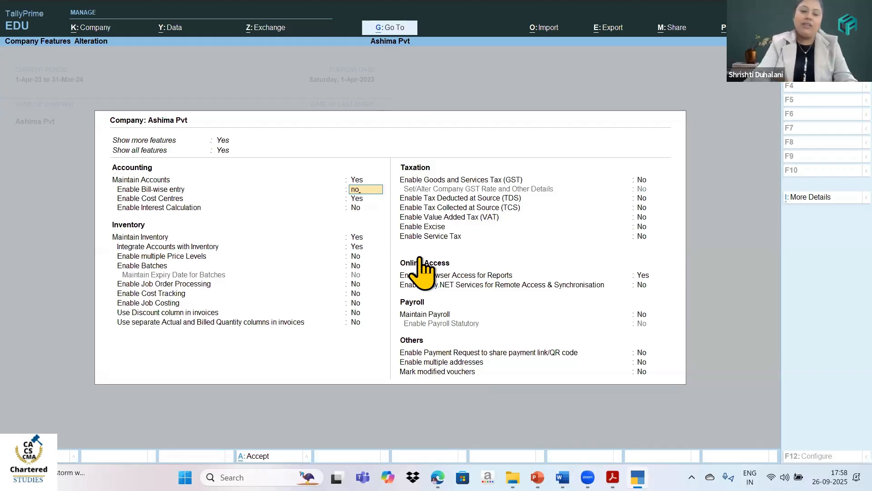
pyautogui.hotkey('ctrl', 'a')
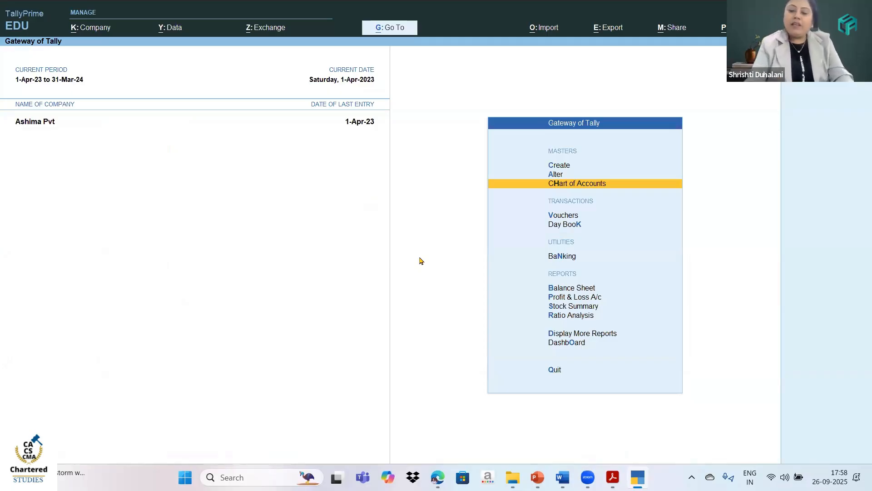
# - View the list of masters that can be created and return to the Gateway of Tally
pyautogui.press('Up')
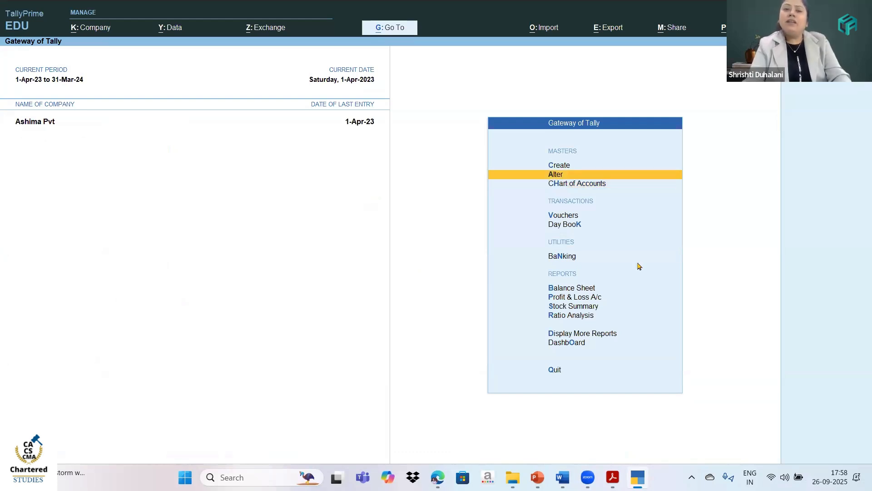
pyautogui.click(559, 168)
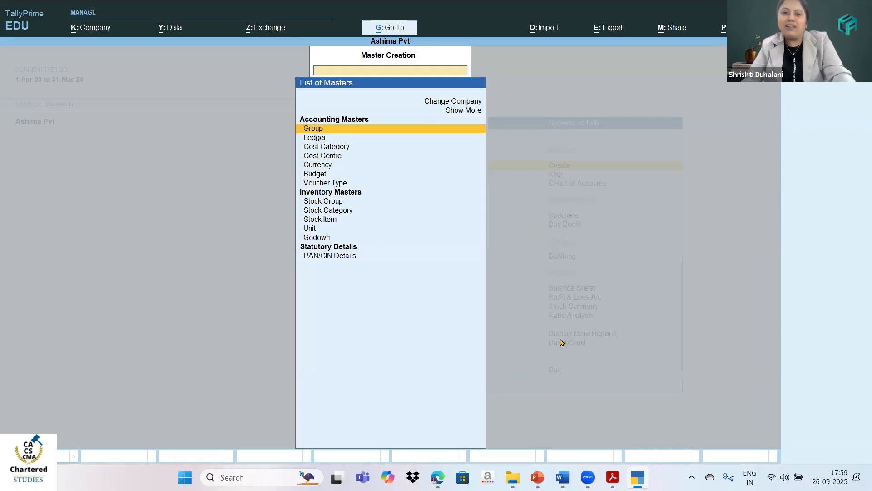
pyautogui.press('Escape')
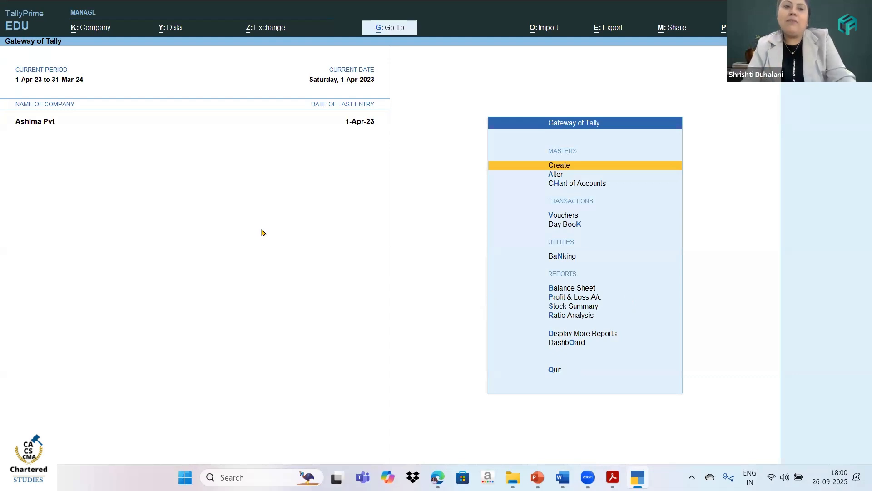
# - Reopen the company features to review the accounting, inventory and taxation settings, and close them without changes
pyautogui.click(77, 28)
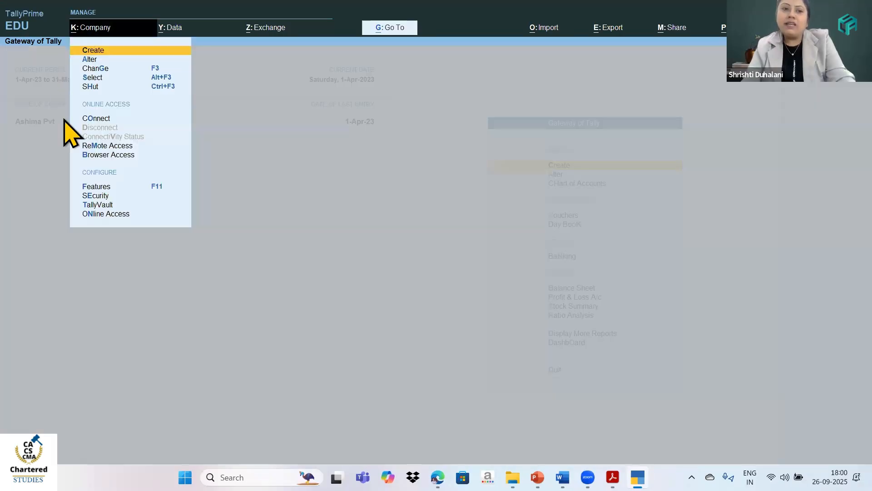
pyautogui.click(98, 187)
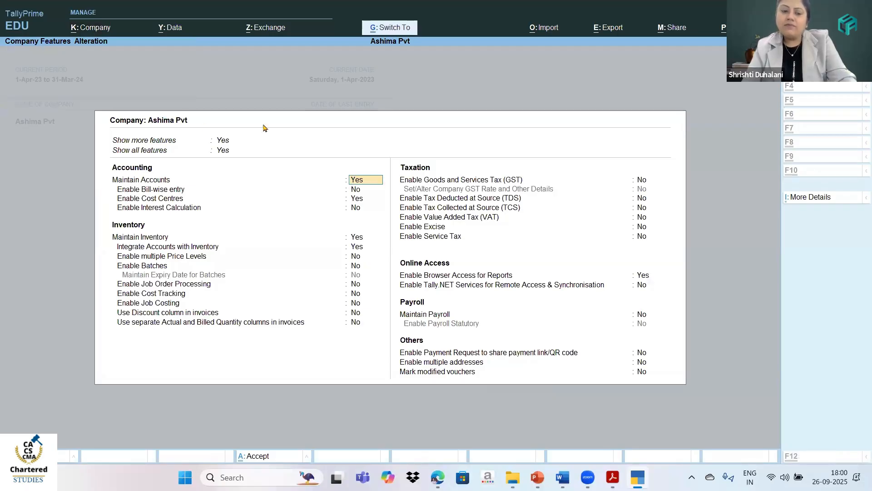
pyautogui.press('Escape')
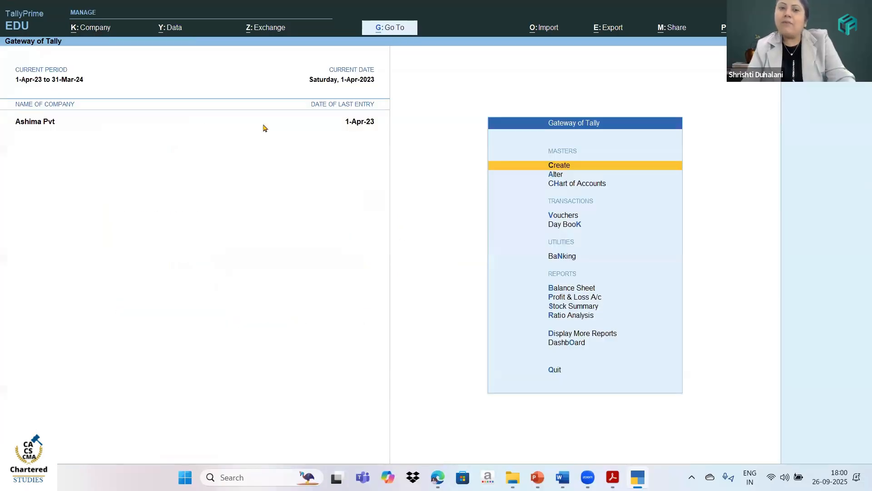
pyautogui.click(88, 33)
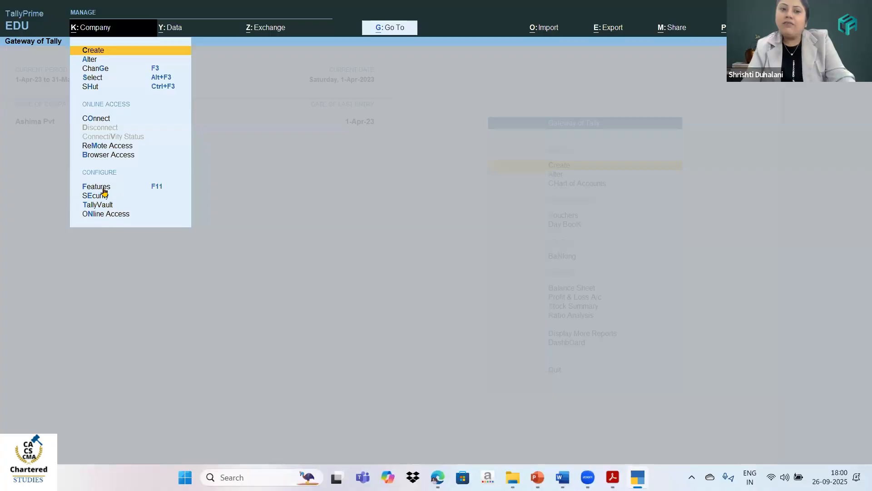
pyautogui.press('F11')
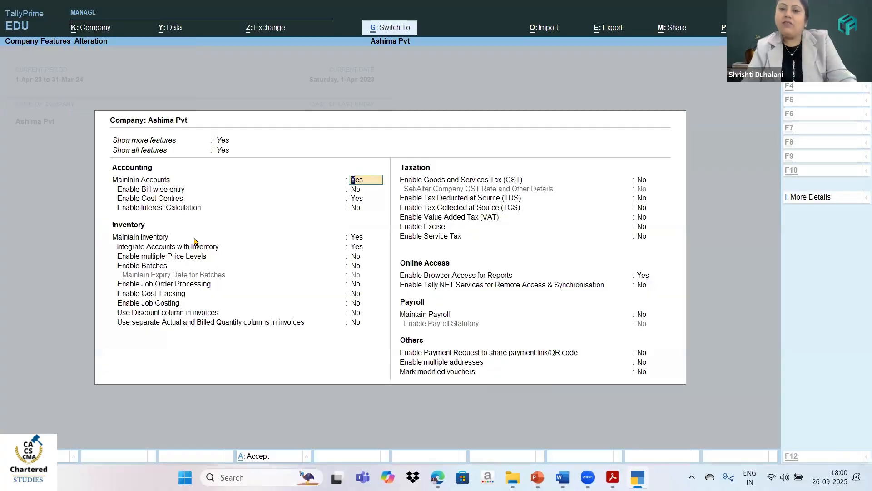
pyautogui.press('Escape')
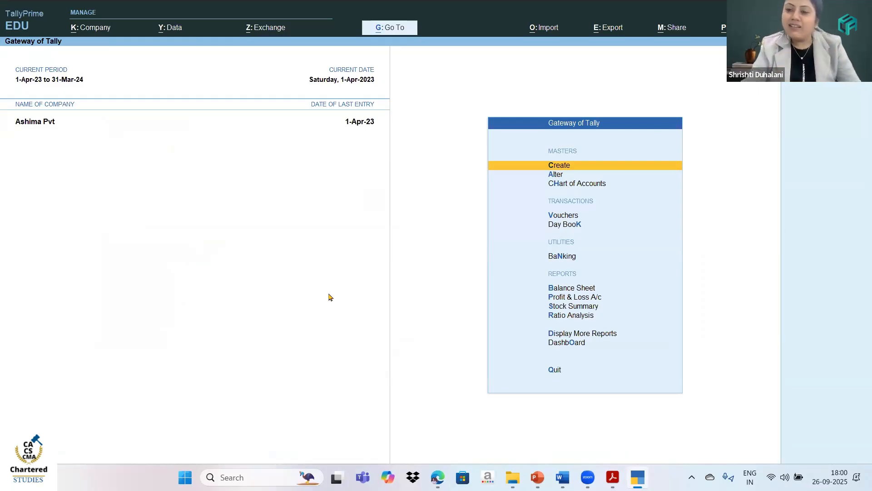
pyautogui.press('Up')
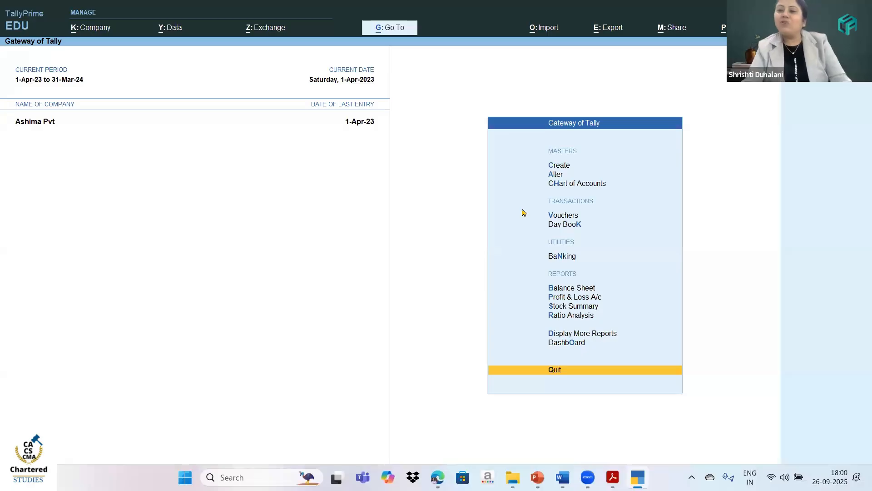
pyautogui.click(668, 236)
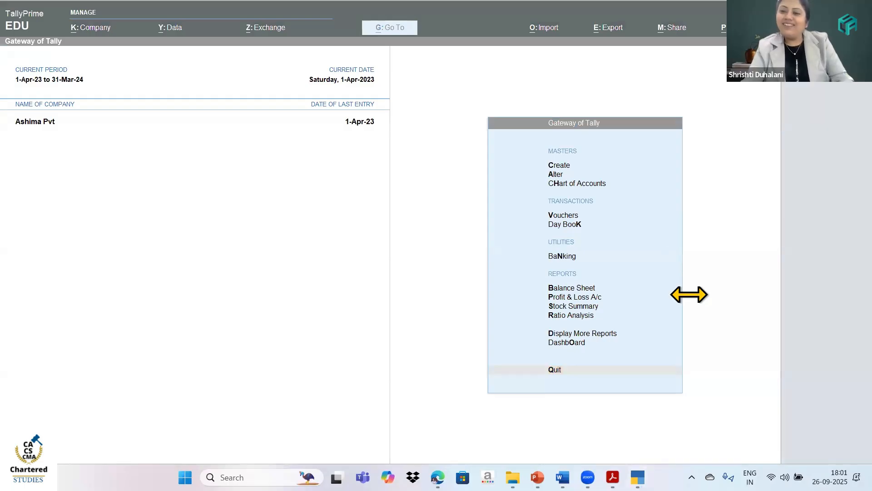
pyautogui.click(354, 245)
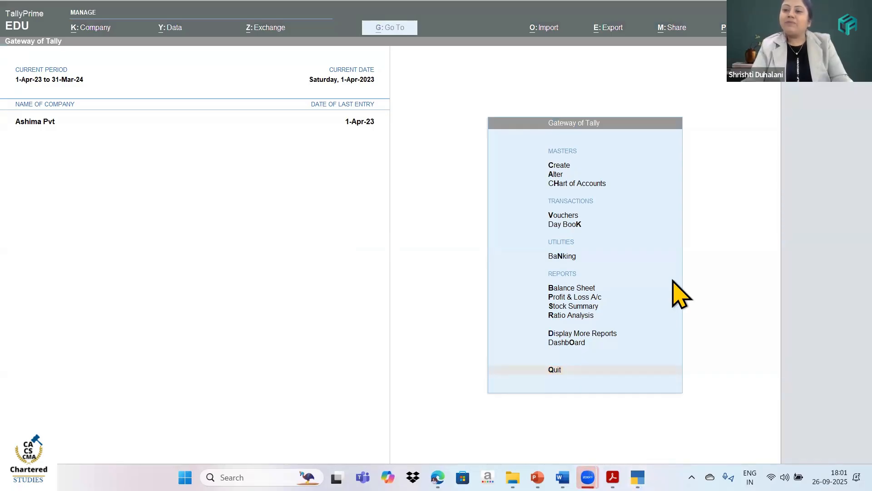
pyautogui.click(411, 274)
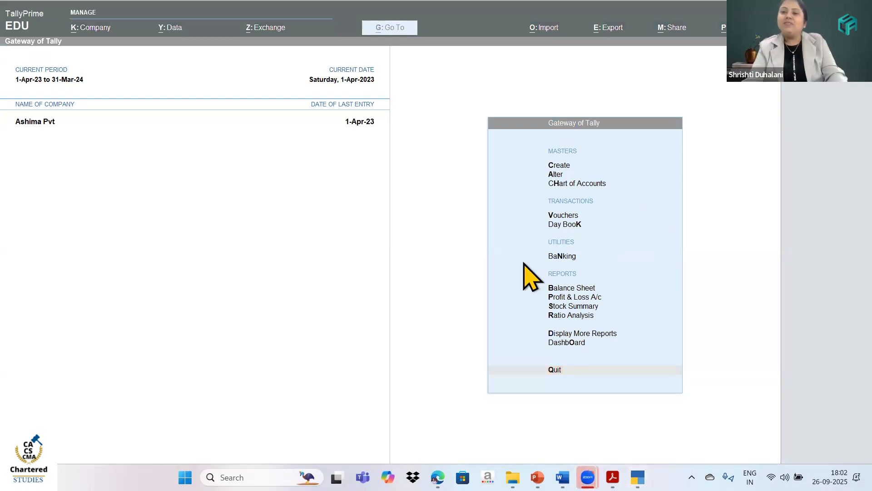
pyautogui.click(326, 290)
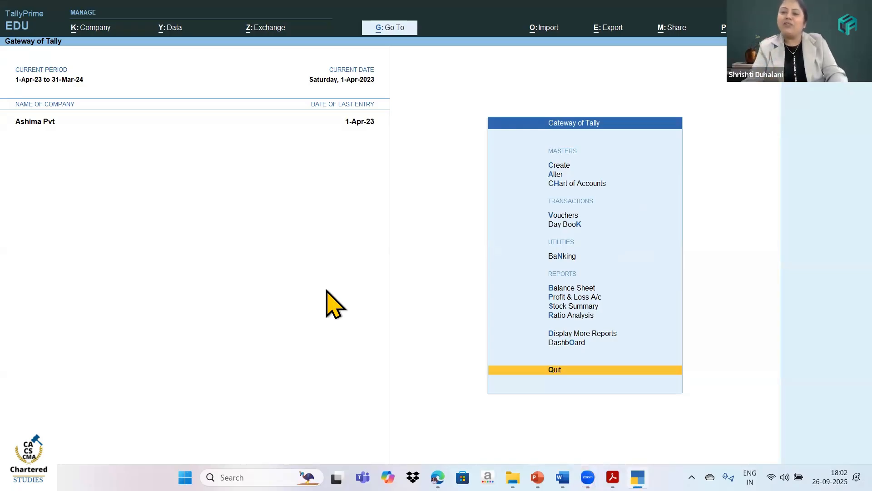
pyautogui.press('Up')
pyautogui.press('Up')
pyautogui.press('Up')
pyautogui.press('Up')
pyautogui.press('Up')
pyautogui.press('Up')
pyautogui.press('Up')
pyautogui.press('Up')
pyautogui.press('Up')
pyautogui.press('Up')
pyautogui.press('Up')
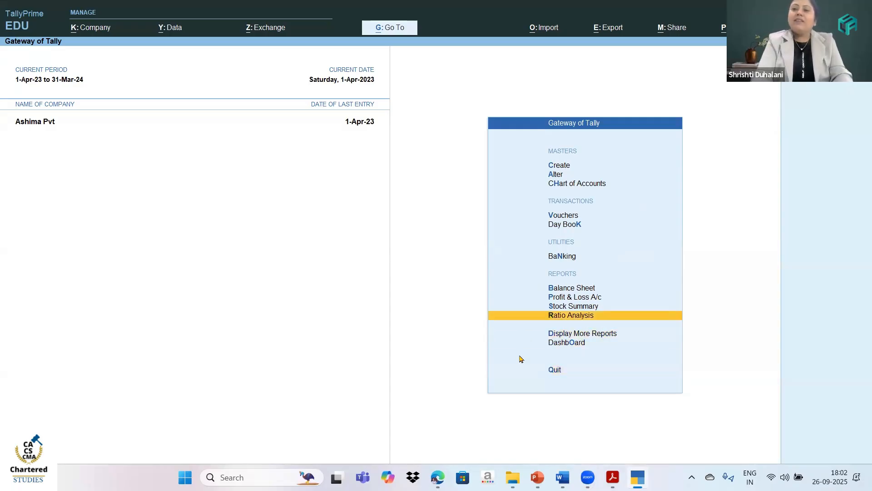
pyautogui.press('Up')
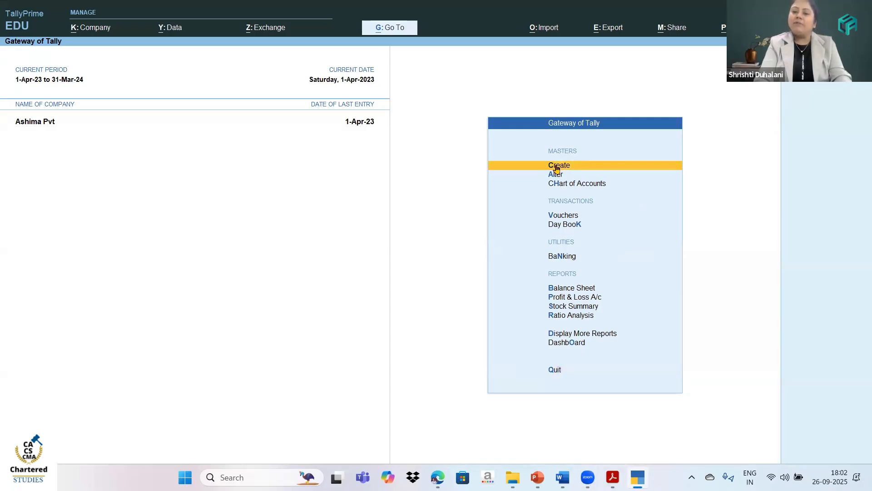
# - Open the group creation form from the accounting masters to view its fields, and quit it without creating a group
pyautogui.click(607, 169)
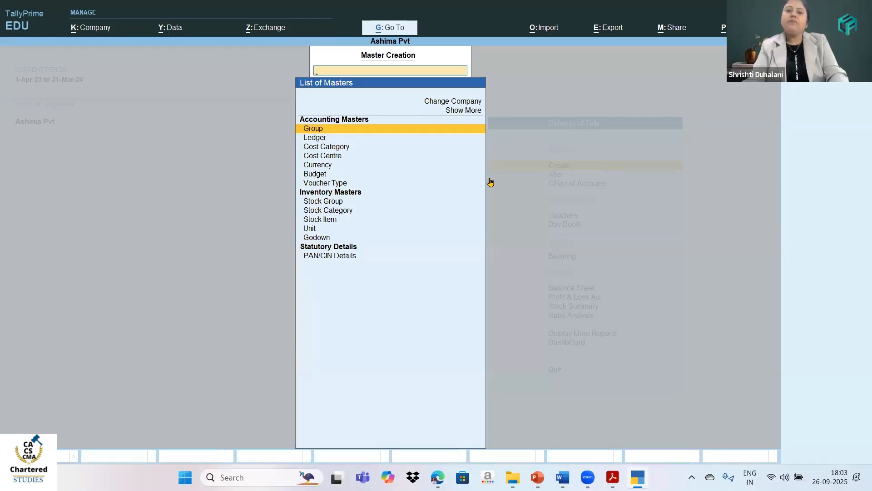
pyautogui.click(318, 132)
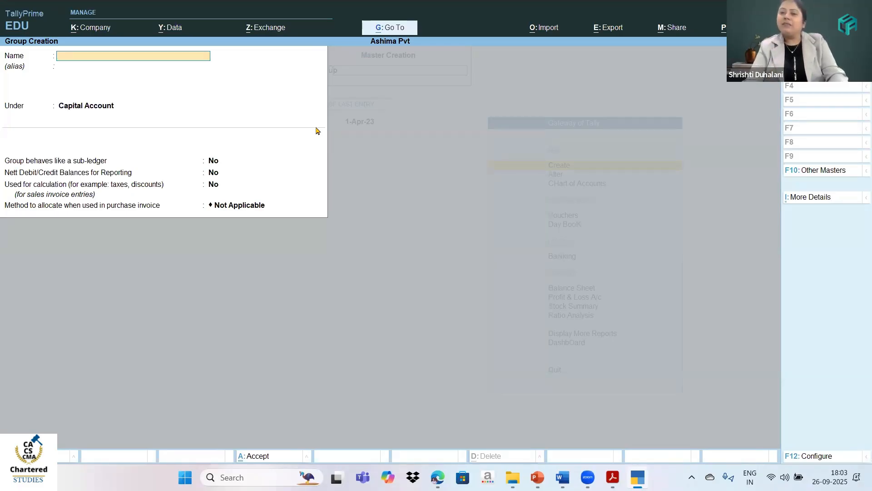
pyautogui.press('Escape')
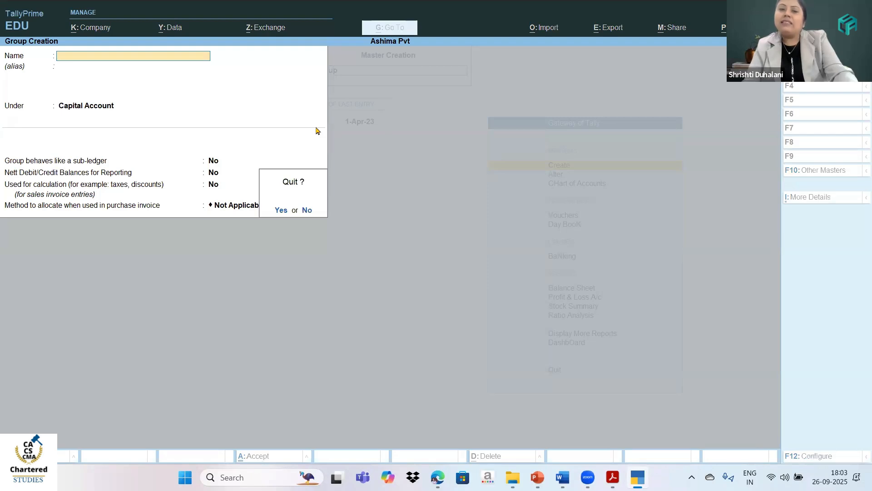
pyautogui.press('y')
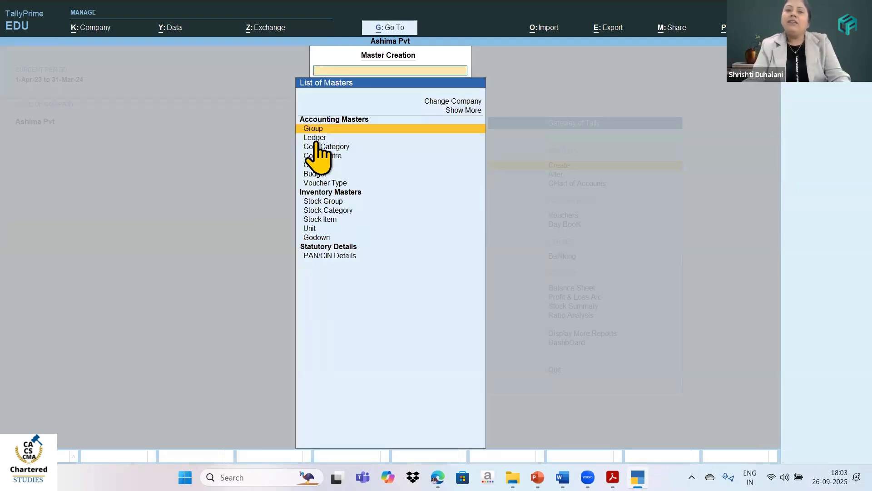
# - Start creating a new ledger and try to name it Purchase
pyautogui.press('Down')
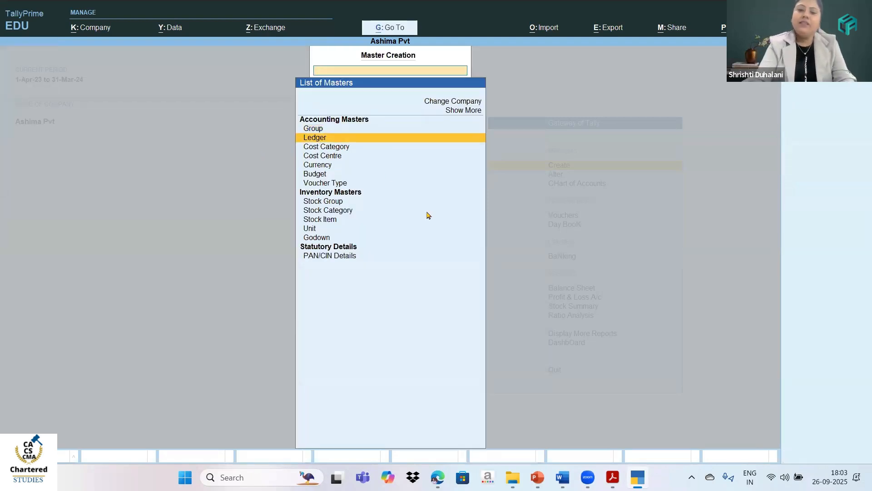
pyautogui.press('Return')
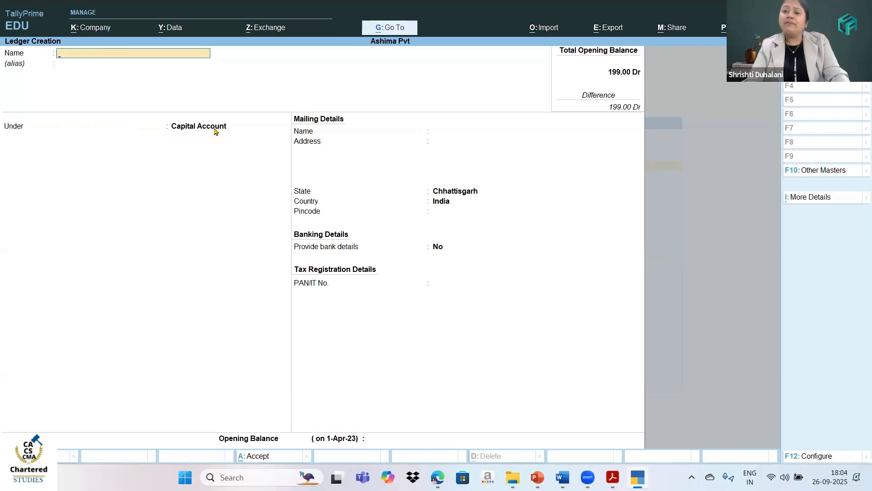
pyautogui.write('P')
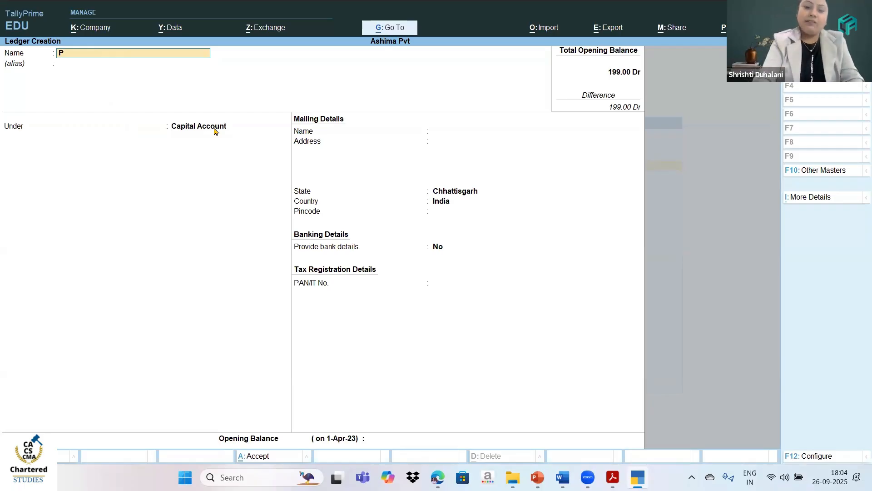
pyautogui.write('ur')
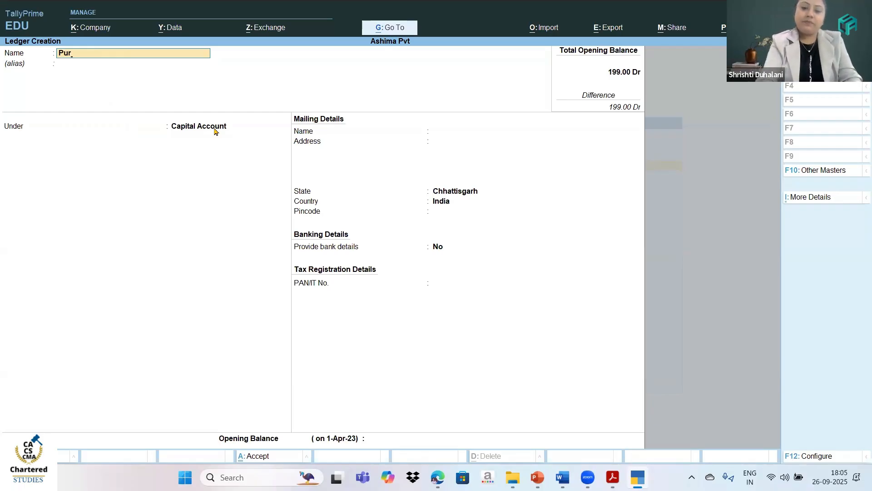
pyautogui.write('ch')
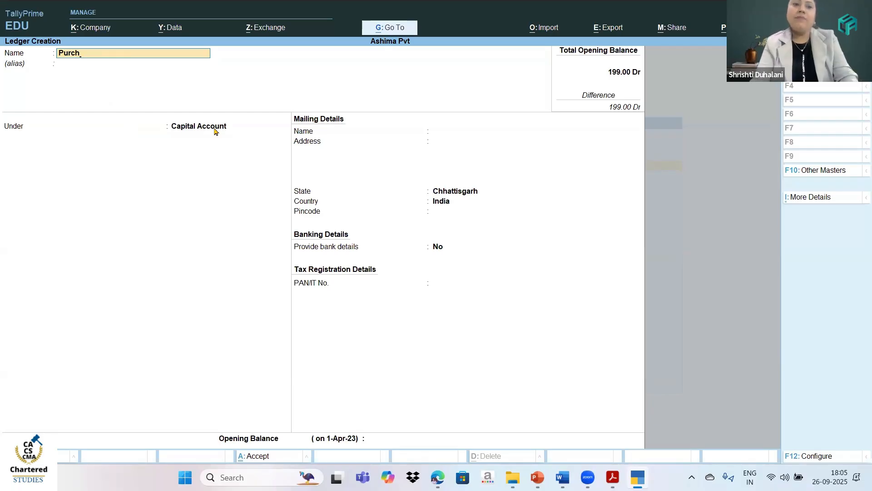
pyautogui.write('ase')
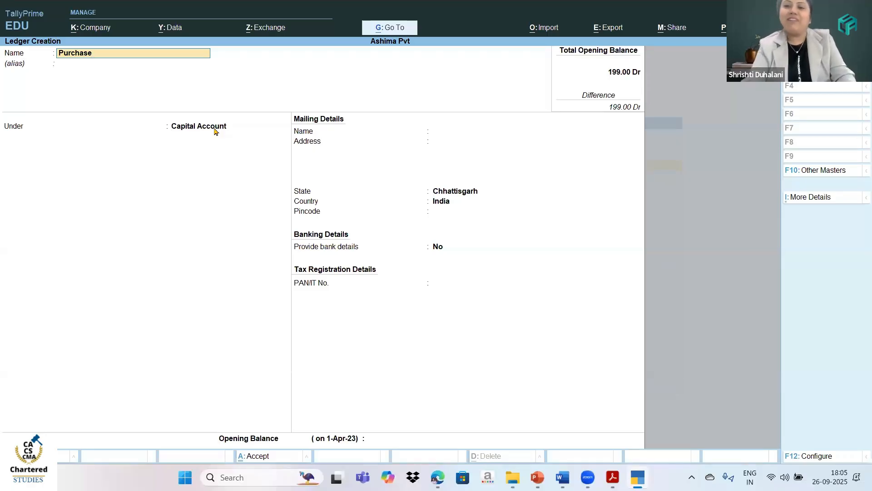
pyautogui.press('Return')
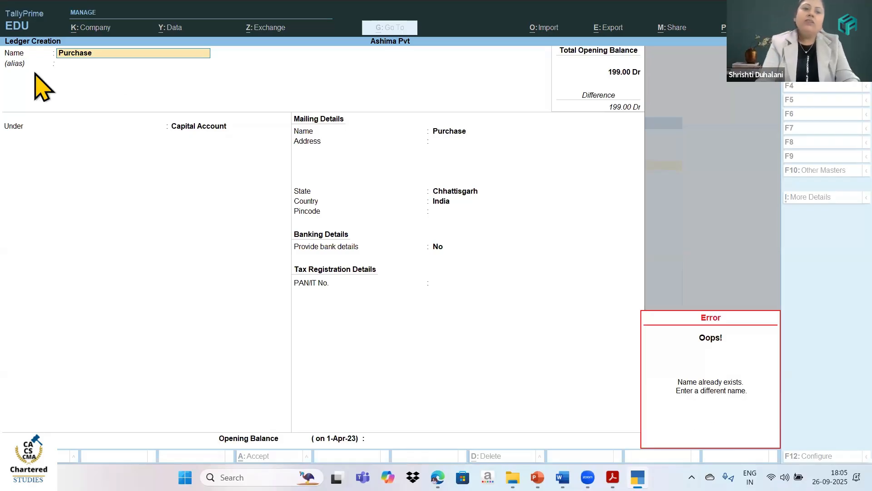
pyautogui.press('Escape')
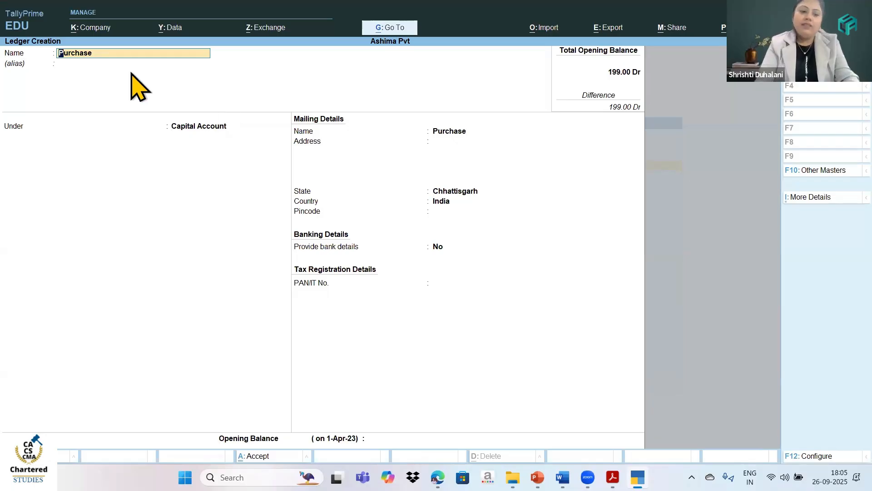
# - Replace the ledger name with Machinery, leave the alias blank and proceed to the choice of parent group
pyautogui.press('Delete')
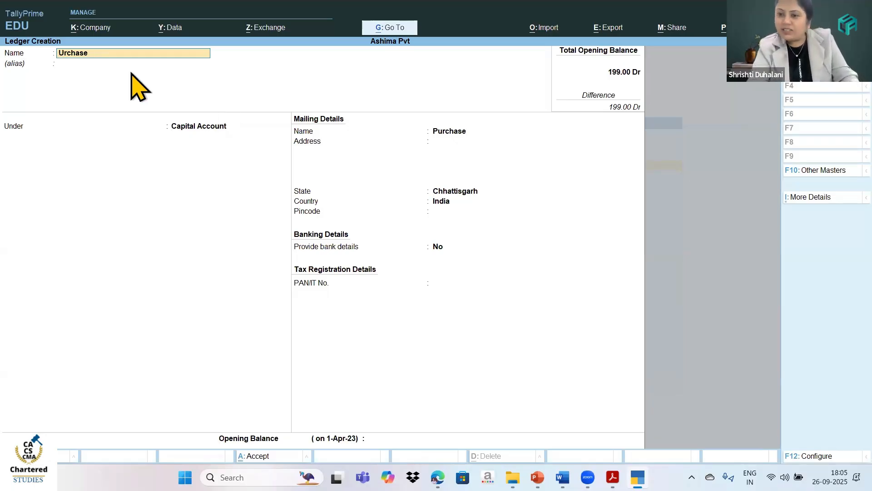
pyautogui.press('Delete')
pyautogui.press('Delete')
pyautogui.press('Delete')
pyautogui.press('Delete')
pyautogui.press('Delete')
pyautogui.press('Delete')
pyautogui.press('Delete')
pyautogui.press('Return')
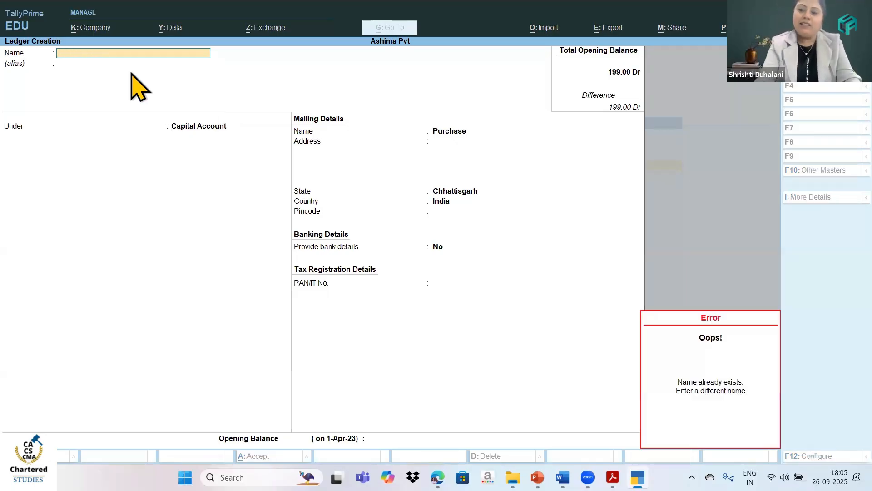
pyautogui.write('Ma')
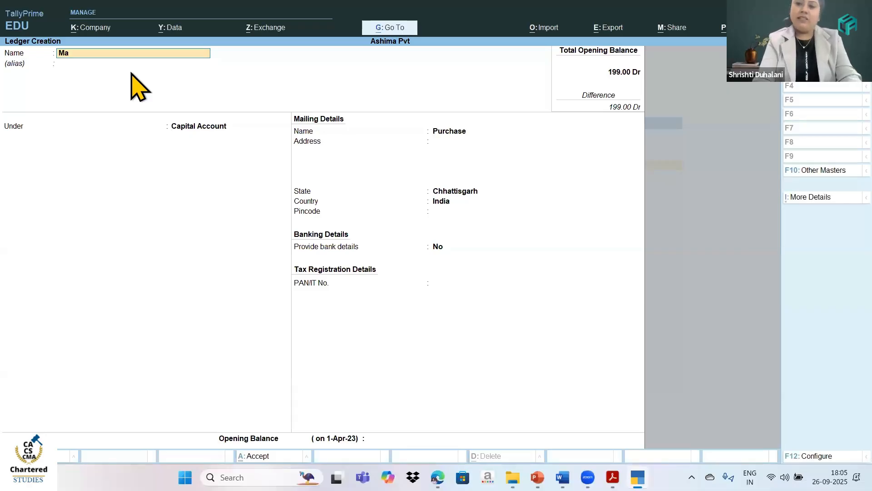
pyautogui.write('chin')
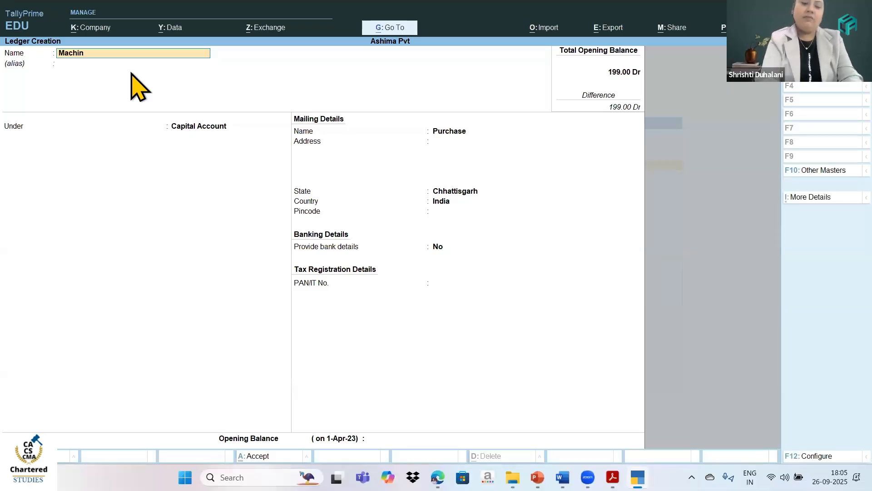
pyautogui.write('ery')
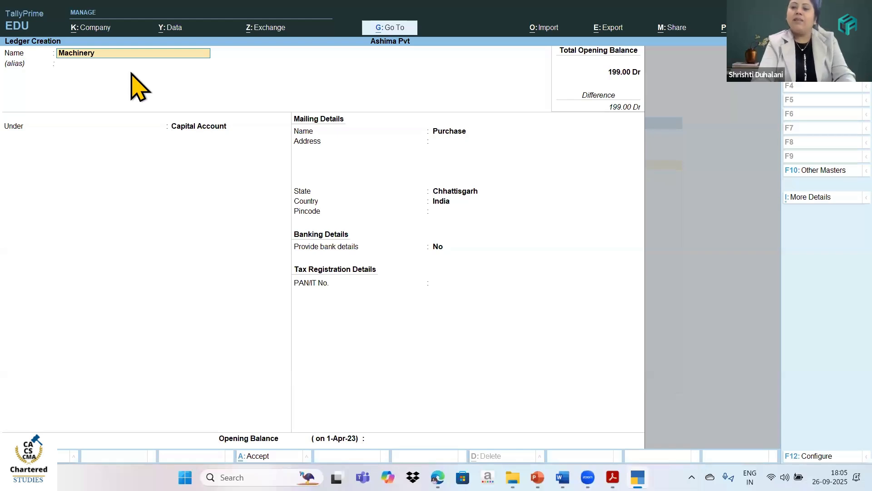
pyautogui.press('Return')
pyautogui.press('Return')
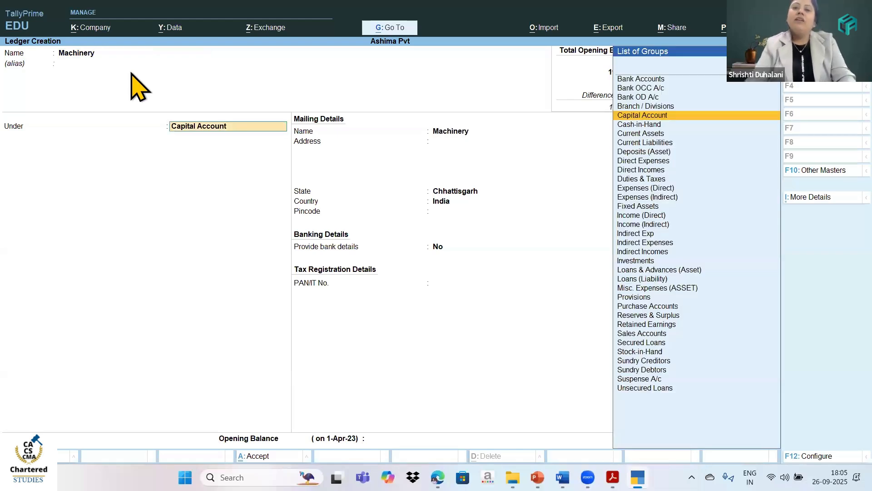
# - Browse the list of groups that the Machinery ledger can be placed under
pyautogui.click(466, 91)
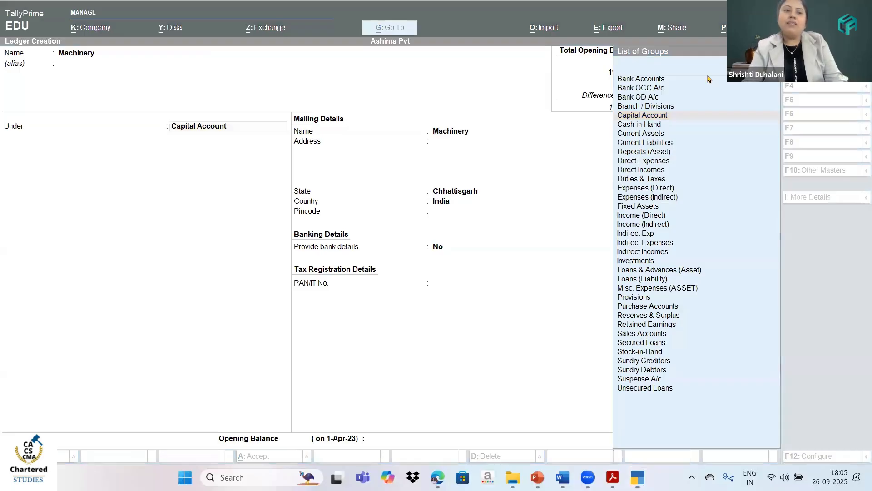
pyautogui.click(82, 70)
pyautogui.click(64, 53)
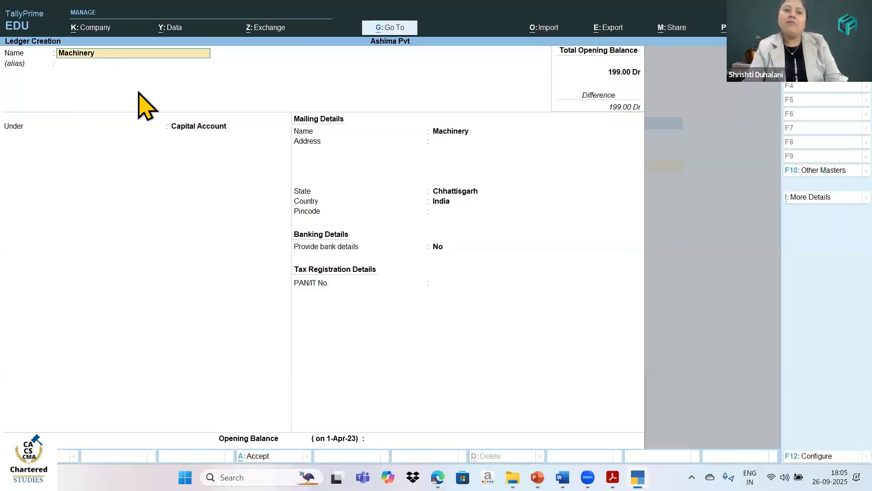
pyautogui.click(191, 127)
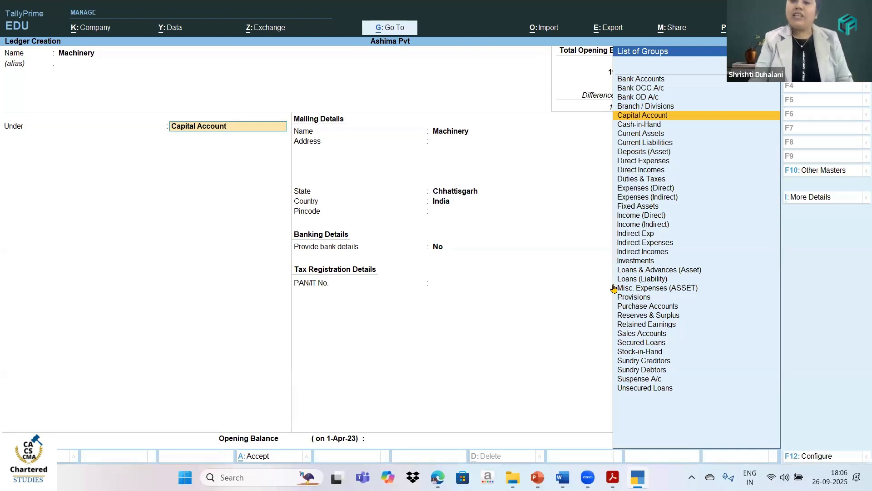
pyautogui.press('Down')
pyautogui.press('Down')
pyautogui.press('Down')
pyautogui.press('Down')
pyautogui.press('Down')
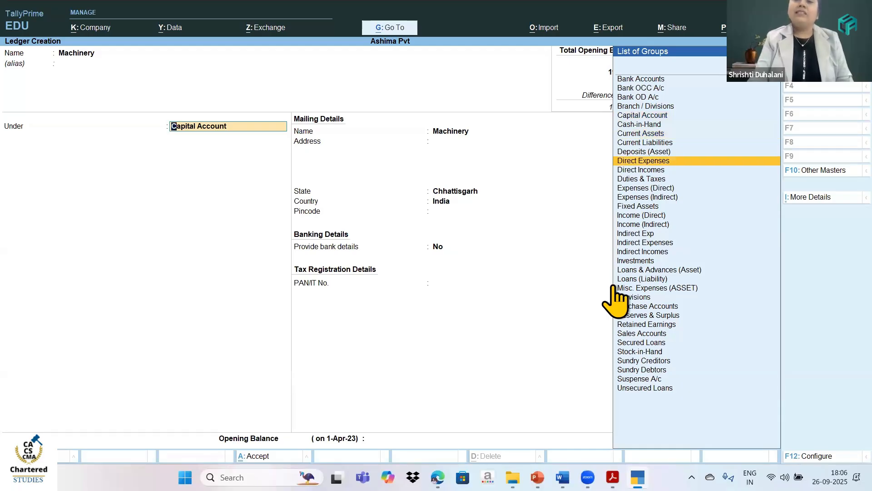
pyautogui.press('Down')
pyautogui.press('Down')
pyautogui.press('Down')
pyautogui.press('Down')
pyautogui.press('Down')
pyautogui.press('Down')
pyautogui.press('Down')
pyautogui.press('Down')
pyautogui.press('Down')
pyautogui.press('Down')
pyautogui.press('Down')
pyautogui.press('Down')
pyautogui.press('Down')
pyautogui.press('Down')
pyautogui.press('Down')
pyautogui.press('Down')
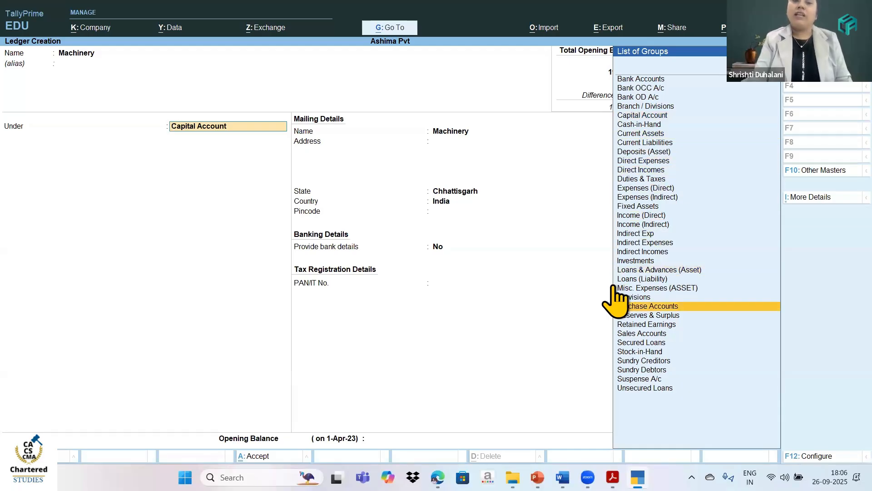
pyautogui.press('Up')
pyautogui.press('Up')
pyautogui.press('Up')
pyautogui.press('Up')
pyautogui.press('Up')
pyautogui.press('Up')
pyautogui.press('Up')
pyautogui.press('Up')
pyautogui.press('Up')
pyautogui.press('Up')
pyautogui.press('Up')
pyautogui.press('Up')
pyautogui.press('Up')
pyautogui.press('Up')
pyautogui.press('Up')
pyautogui.press('Up')
pyautogui.press('Up')
pyautogui.press('Up')
pyautogui.press('Up')
pyautogui.press('Up')
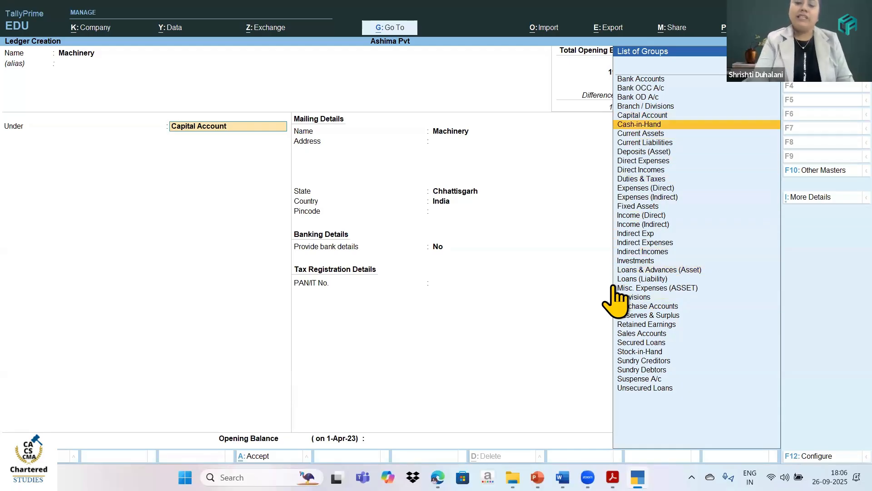
# - Clear Capital Account from the Machinery ledger's Under field
pyautogui.write('f')
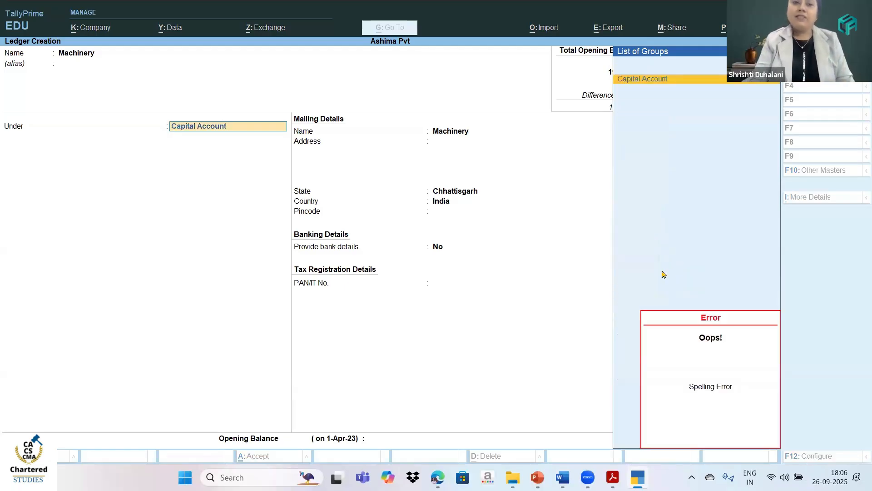
pyautogui.press('BackSpace')
pyautogui.press('BackSpace')
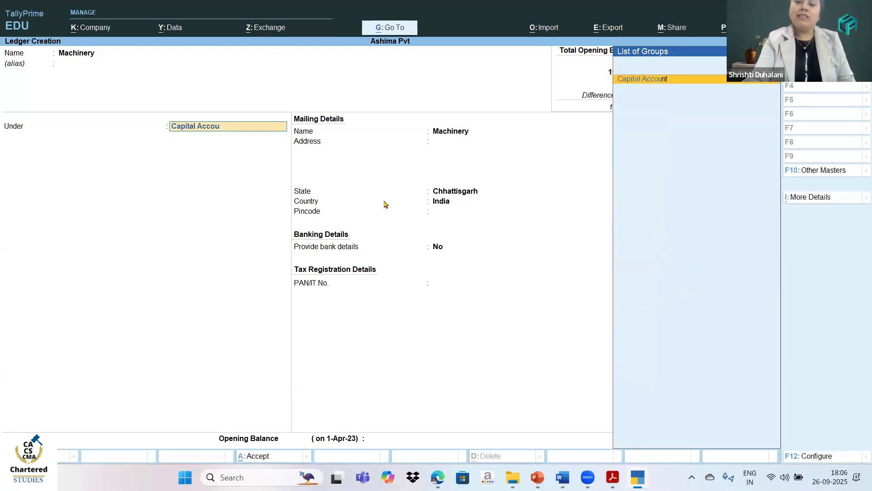
pyautogui.press('BackSpace')
pyautogui.press('BackSpace')
pyautogui.press('BackSpace')
pyautogui.press('BackSpace')
pyautogui.press('BackSpace')
pyautogui.press('BackSpace')
pyautogui.press('BackSpace')
pyautogui.press('BackSpace')
pyautogui.press('BackSpace')
pyautogui.press('BackSpace')
pyautogui.press('BackSpace')
pyautogui.press('BackSpace')
pyautogui.press('BackSpace')
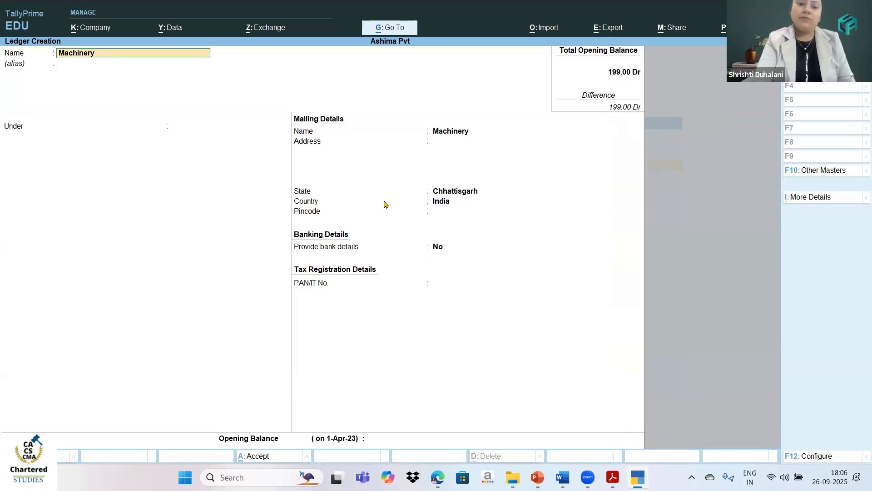
# - Re-enter the ledger name as Machinery
pyautogui.press('BackSpace')
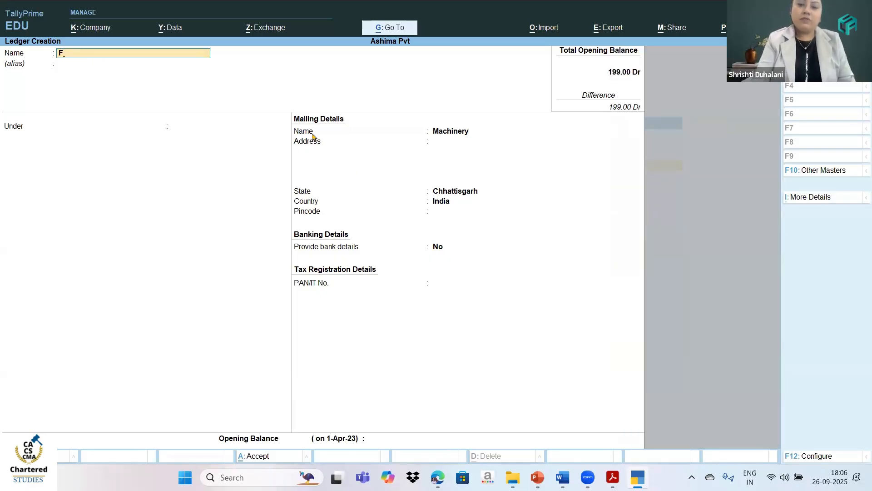
pyautogui.write('Ma')
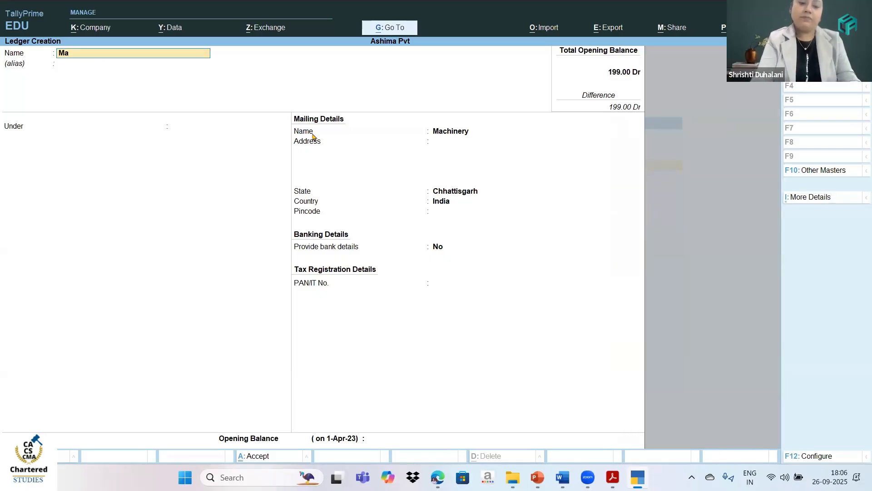
pyautogui.write('chinery')
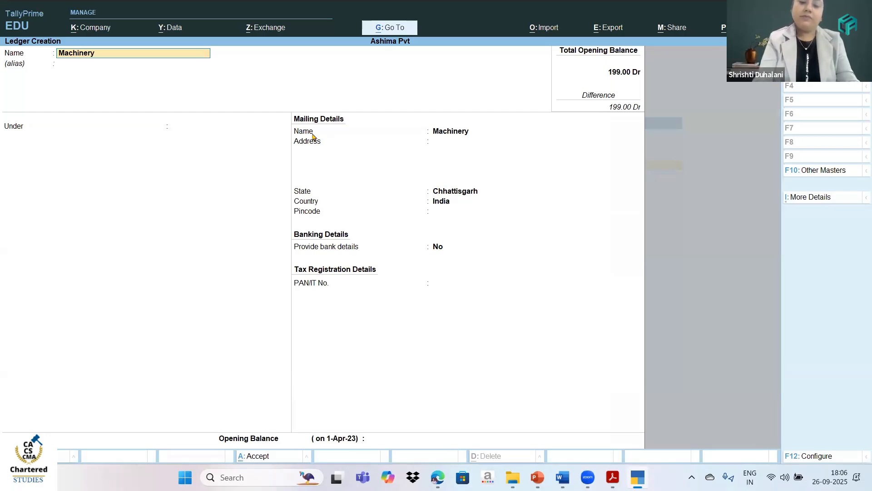
# - Place the Machinery ledger under the Fixed Assets group
pyautogui.press('Return')
pyautogui.press('Return')
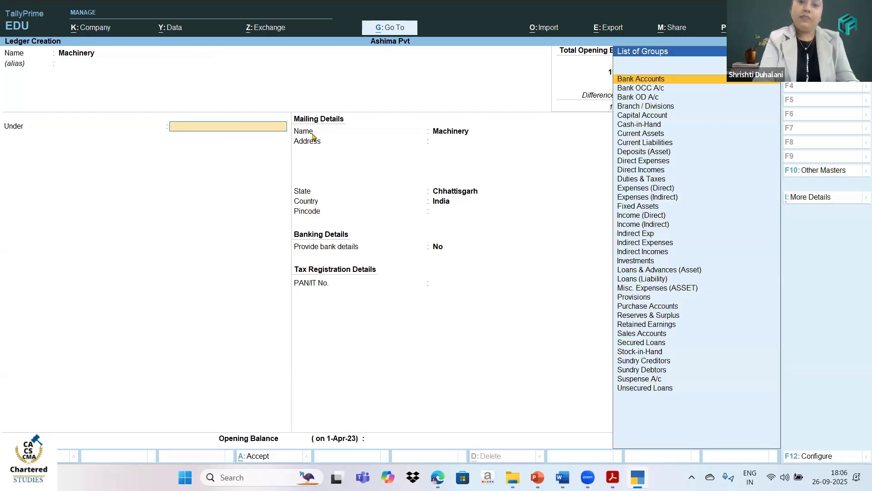
pyautogui.write('F')
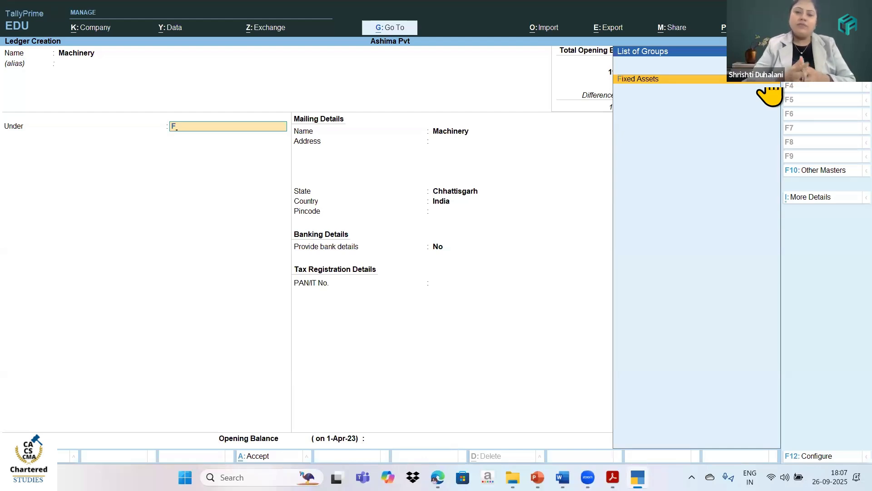
pyautogui.press('Return')
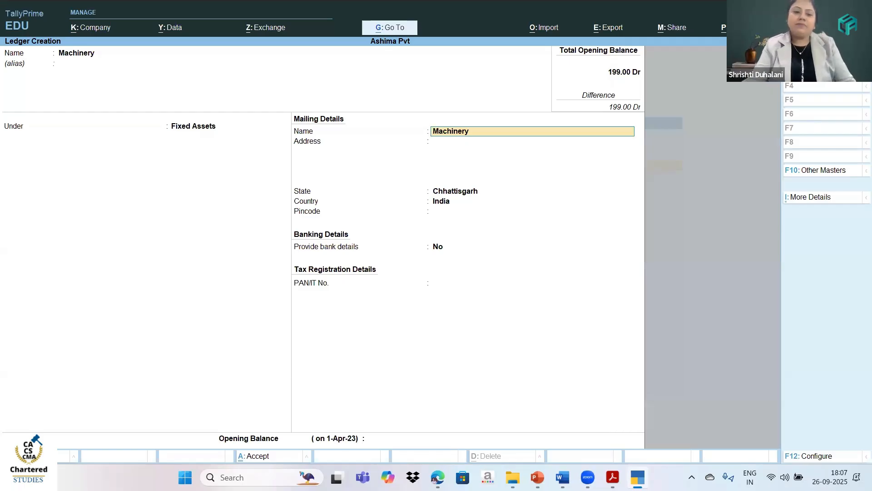
pyautogui.click(361, 125)
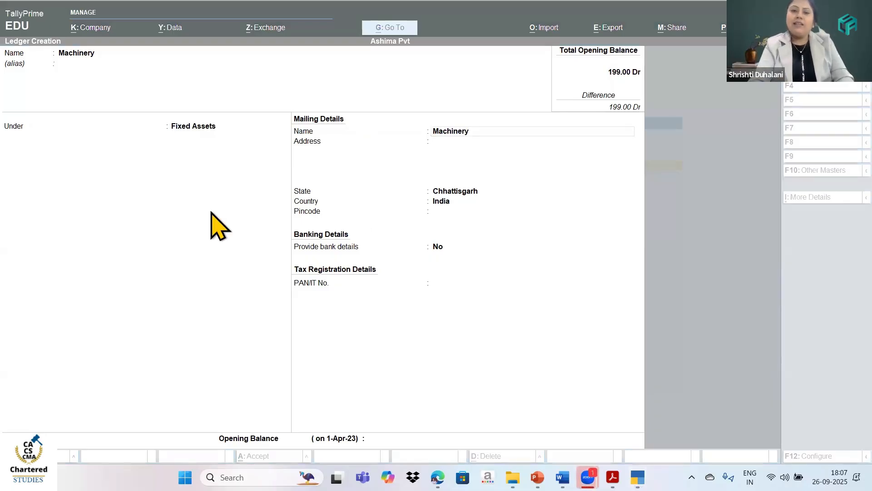
pyautogui.click(194, 128)
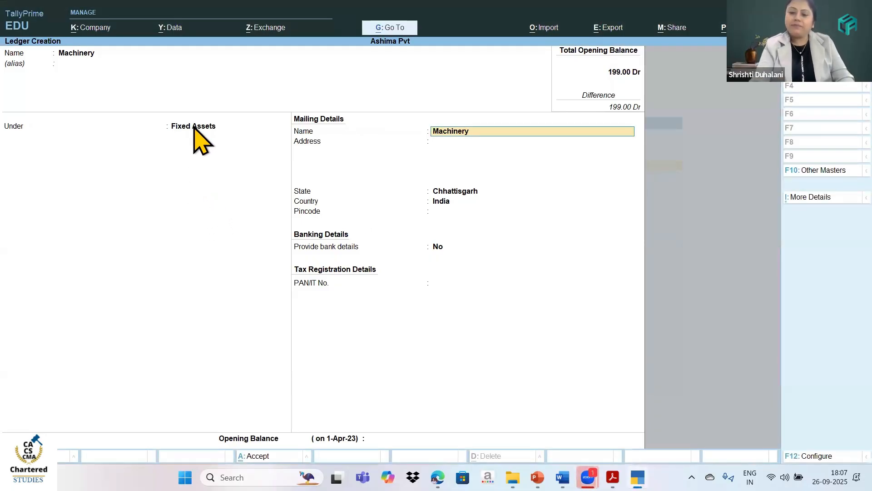
# - Keep the default mailing, banking and tax details for the Machinery ledger and save it without an opening balance
pyautogui.press('Return')
pyautogui.press('Return')
pyautogui.press('Return')
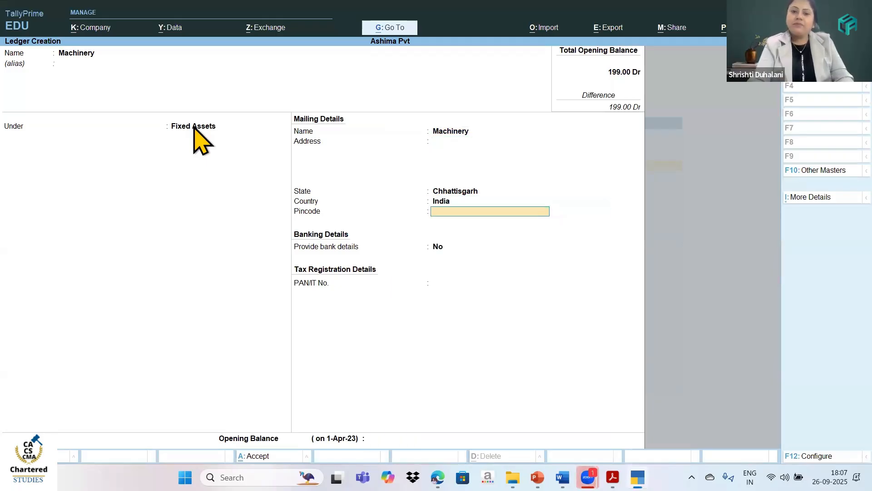
pyautogui.press('Return')
pyautogui.press('Return')
pyautogui.press('Return')
pyautogui.press('Return')
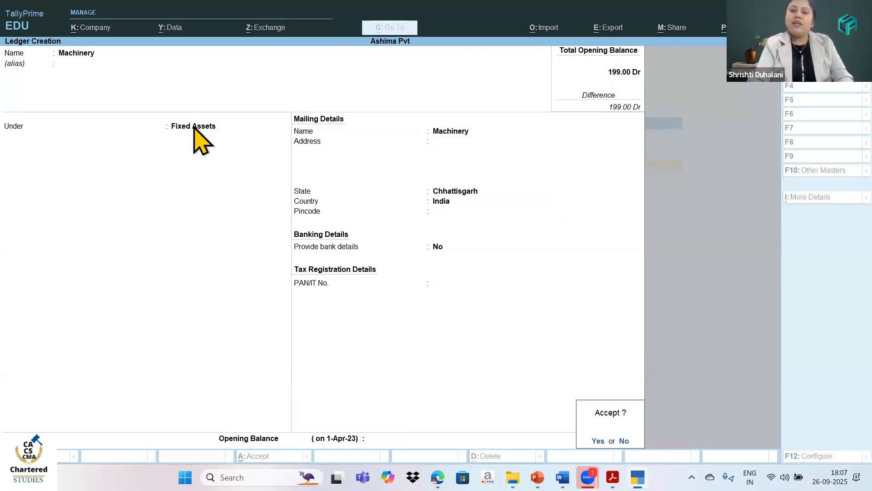
pyautogui.press('Return')
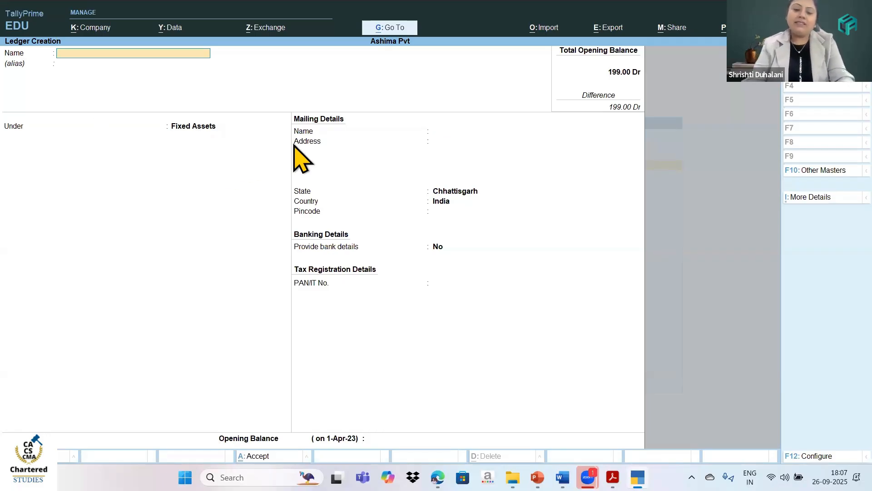
# - Name the new ledger Bank of India and leave its alias blank
pyautogui.write('Ba')
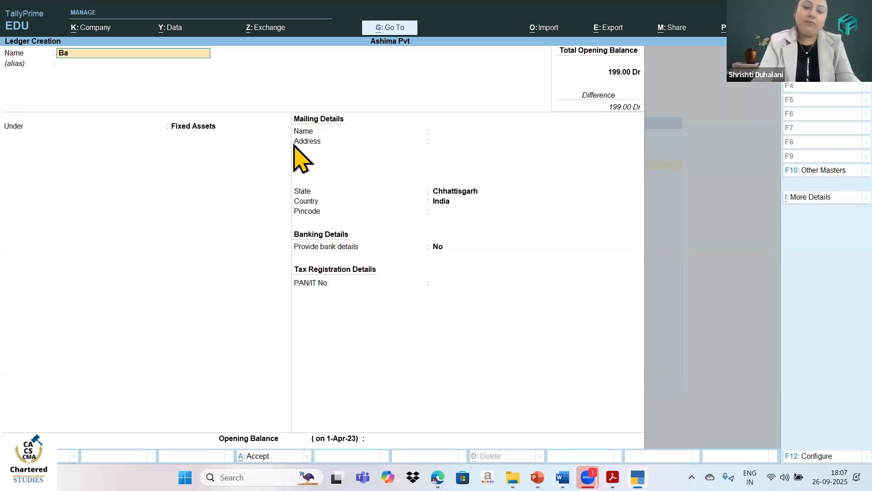
pyautogui.write('nk of')
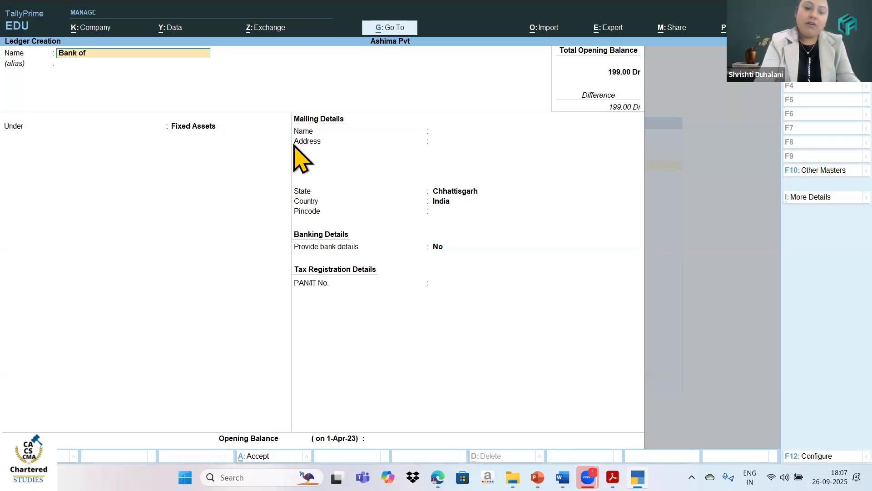
pyautogui.write(' India')
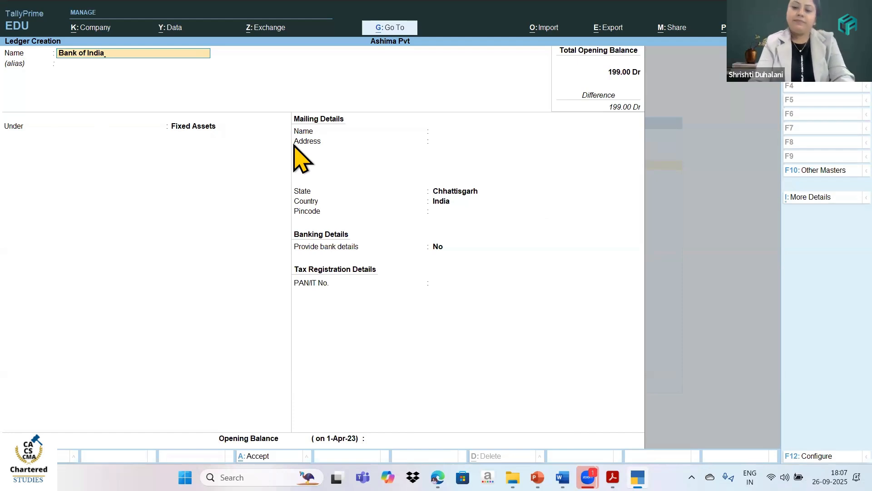
pyautogui.press('Return')
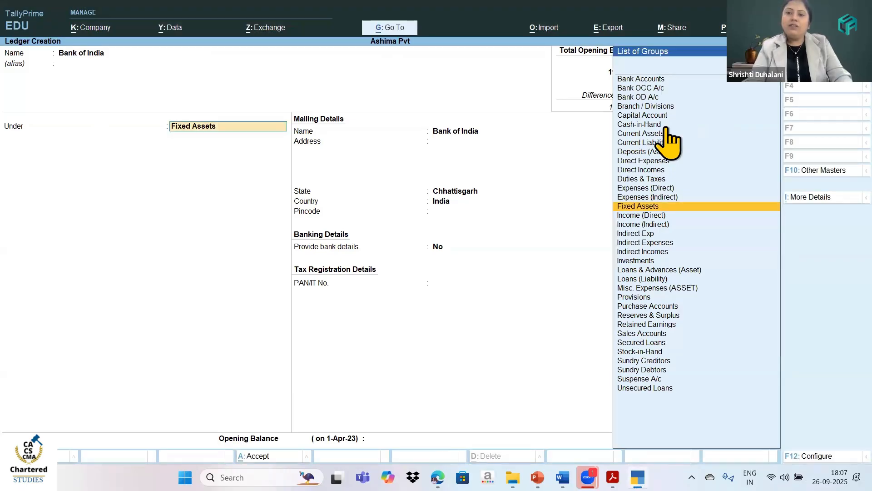
# - Place the Bank of India ledger under the Bank Accounts group
pyautogui.click(696, 124)
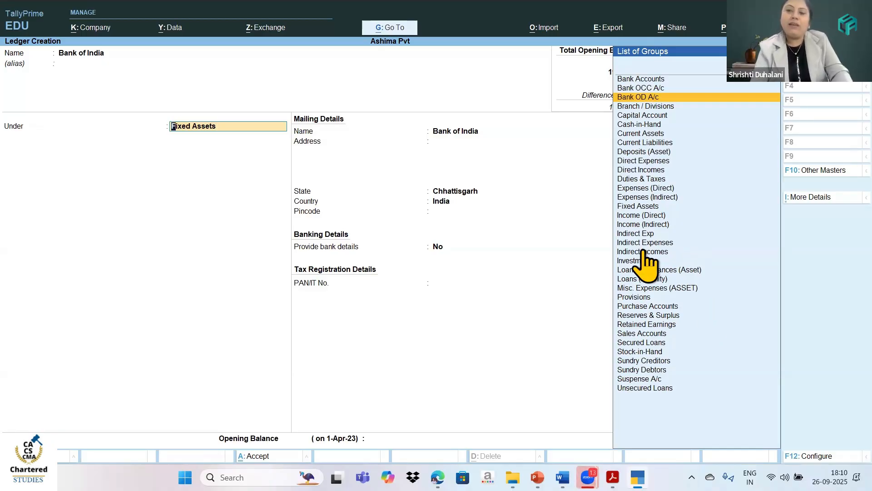
pyautogui.press('Up')
pyautogui.press('Up')
pyautogui.press('Return')
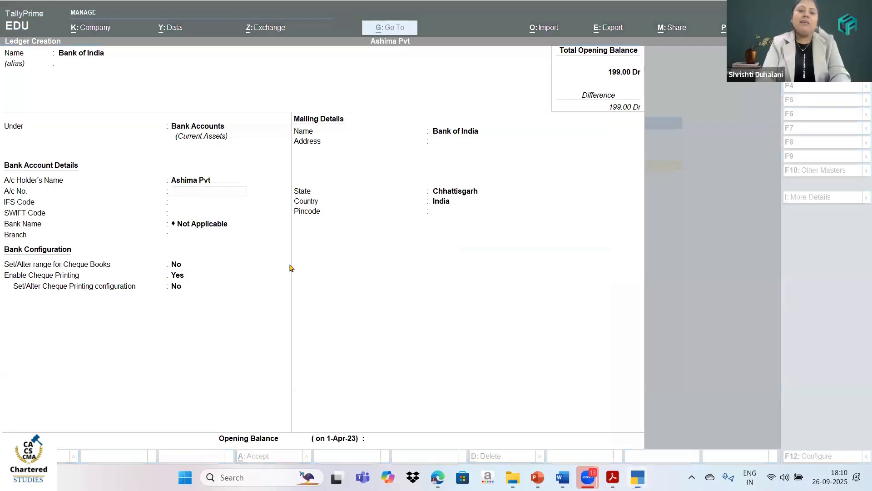
# - Keep the default bank account details and cheque configuration for the Bank of India ledger, and leave its mailing address blank
pyautogui.click(189, 127)
pyautogui.press('Return')
pyautogui.press('Return')
pyautogui.press('Return')
pyautogui.press('Return')
pyautogui.press('Return')
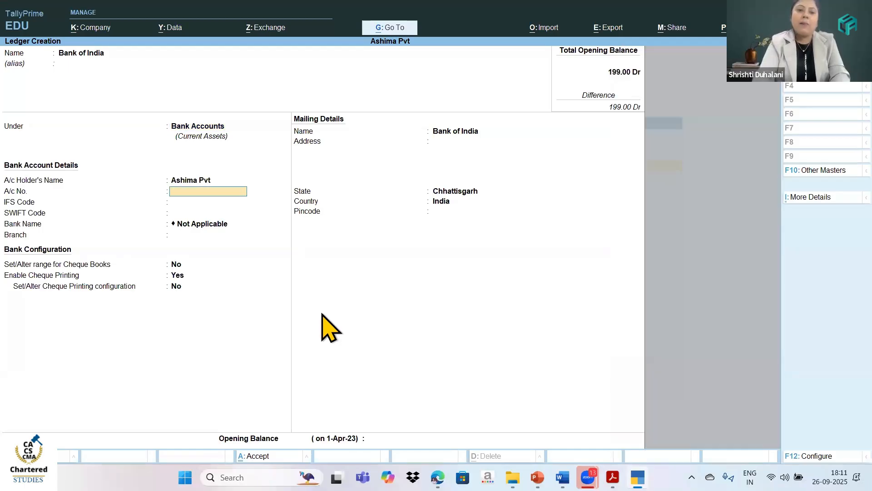
pyautogui.press('Return')
pyautogui.press('Return')
pyautogui.press('Return')
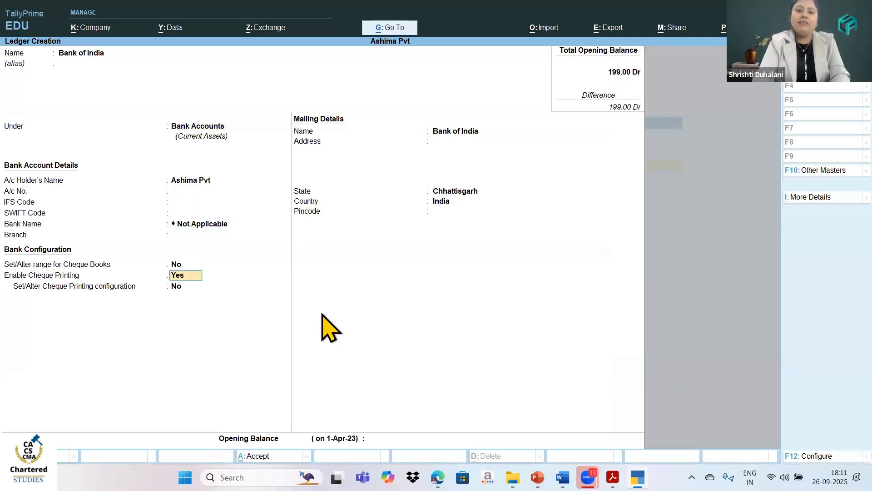
pyautogui.press('Return')
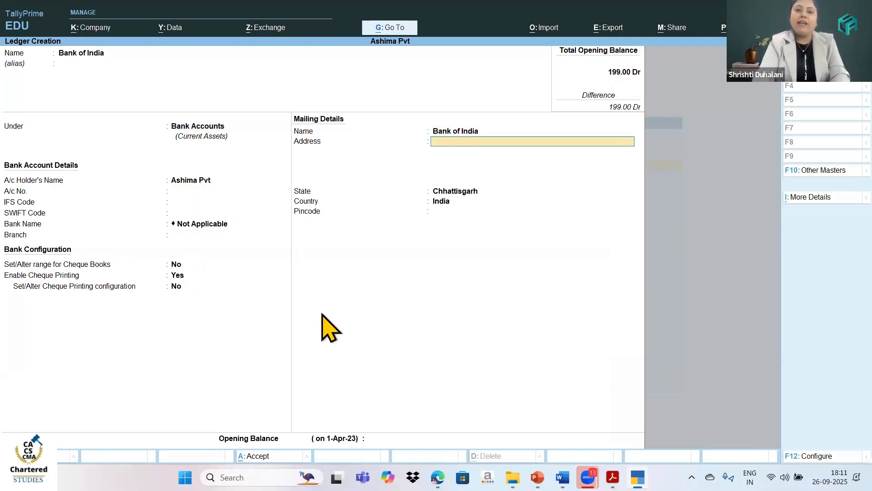
pyautogui.press('Return')
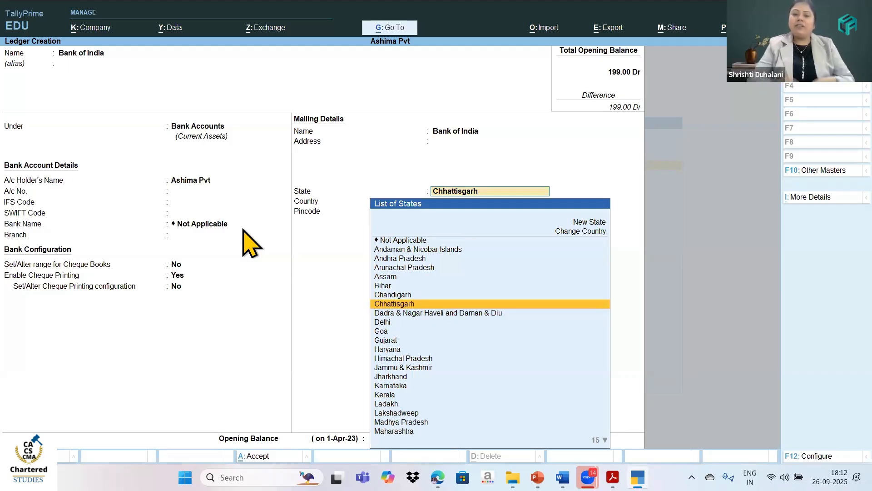
pyautogui.click(422, 255)
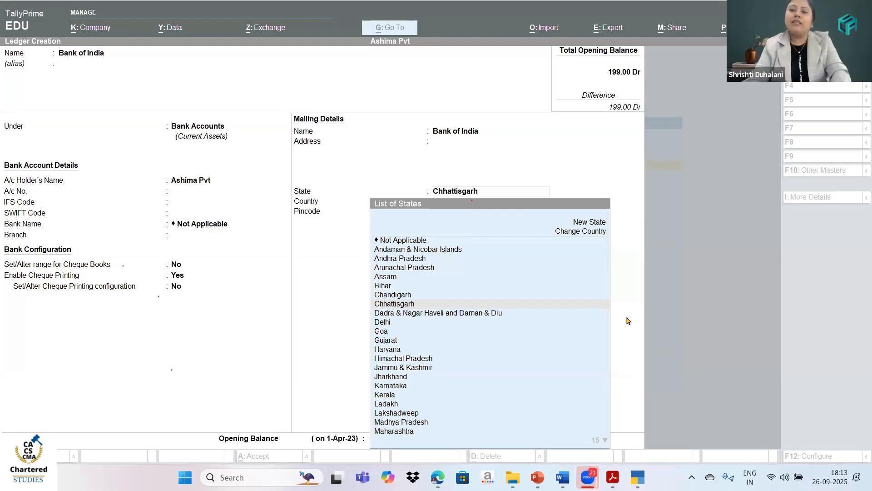
pyautogui.click(714, 122)
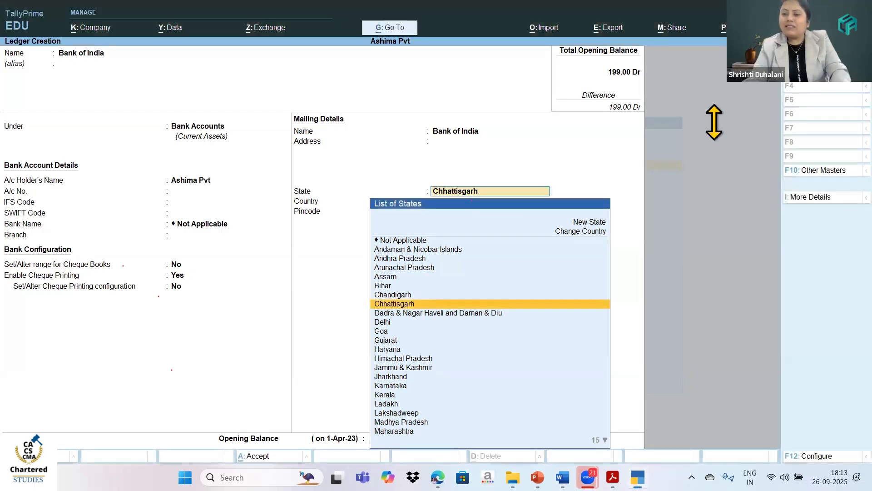
pyautogui.click(690, 143)
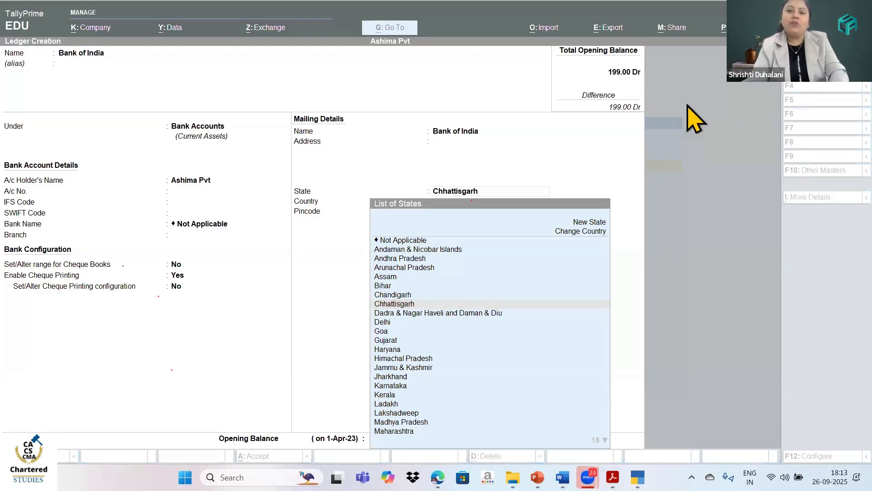
pyautogui.click(695, 119)
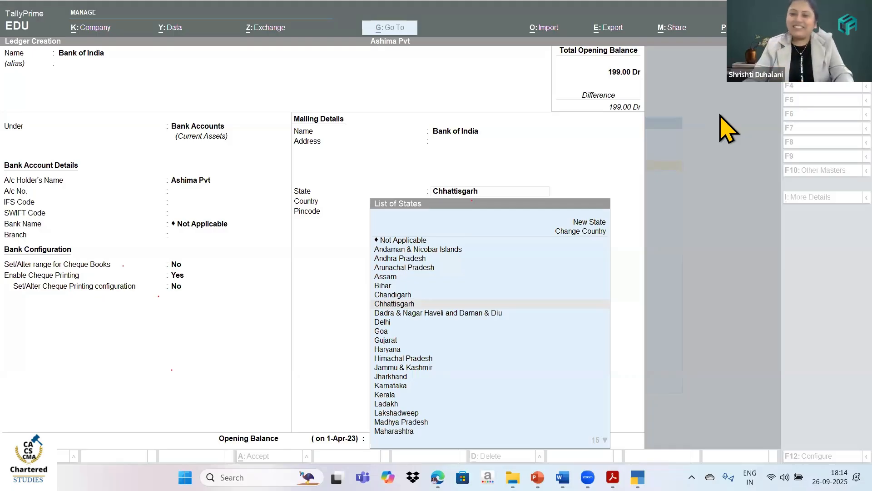
pyautogui.click(720, 116)
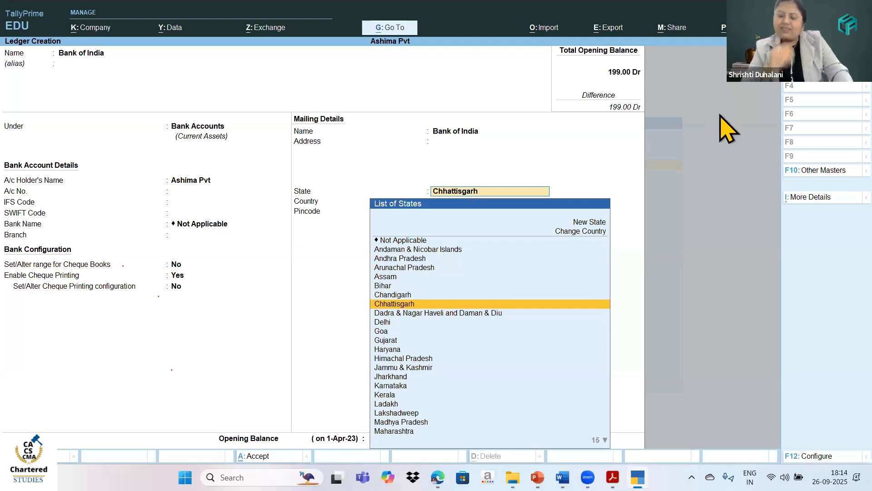
pyautogui.click(707, 136)
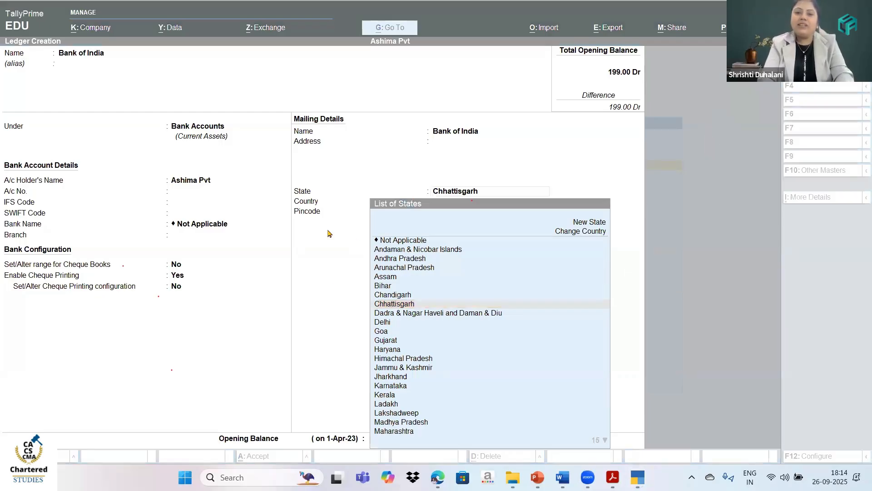
pyautogui.click(295, 224)
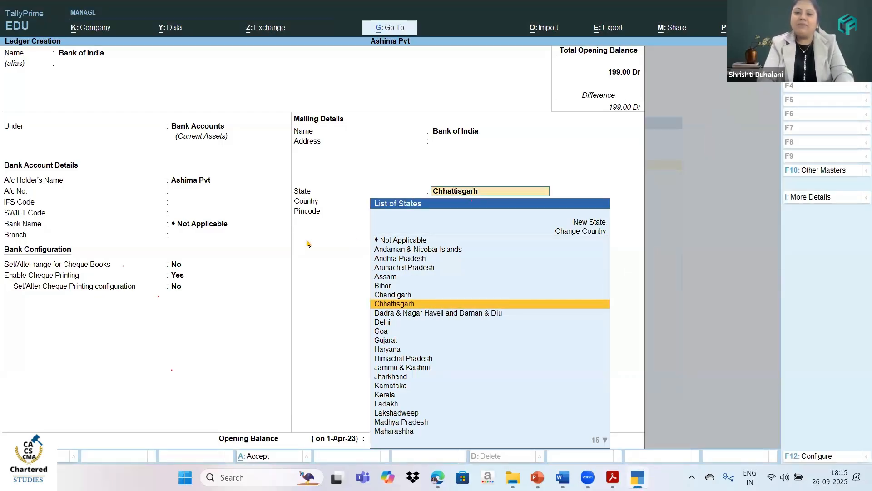
# - Keep Chhattisgarh as the state, set the Bank of India opening balance to 100000 Dr and save the ledger
pyautogui.press('Return')
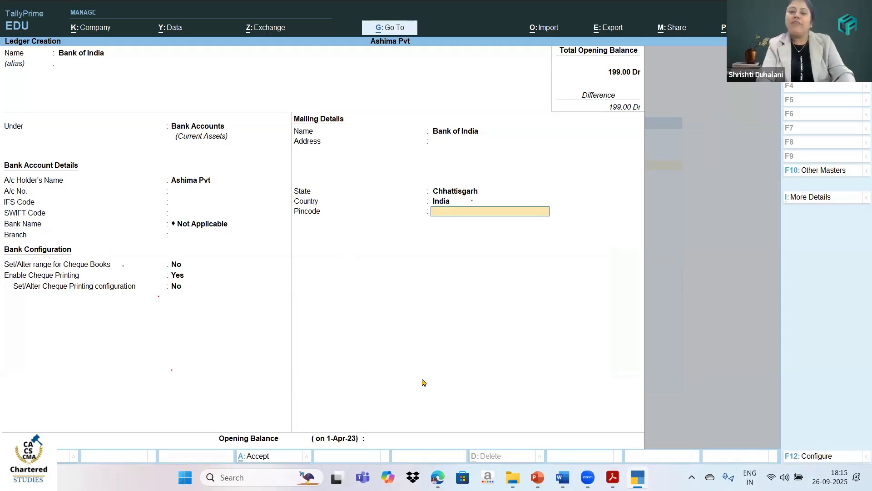
pyautogui.press('Return')
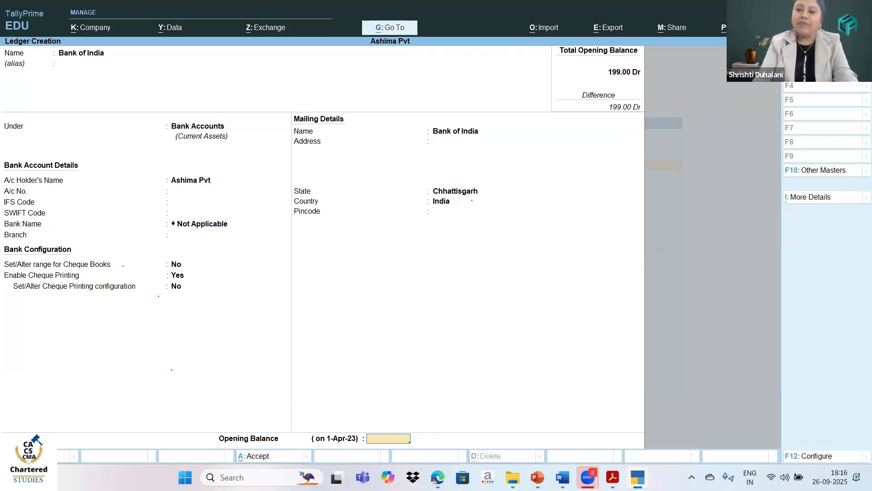
pyautogui.write('100000')
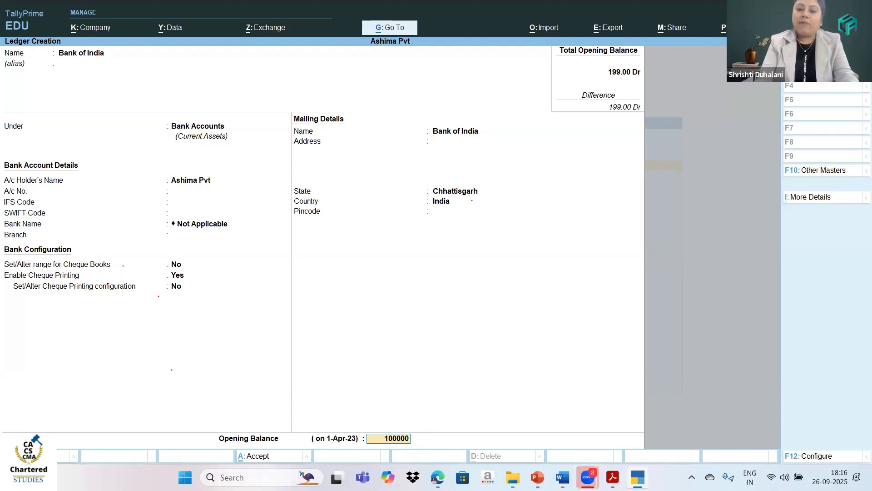
pyautogui.press('Return')
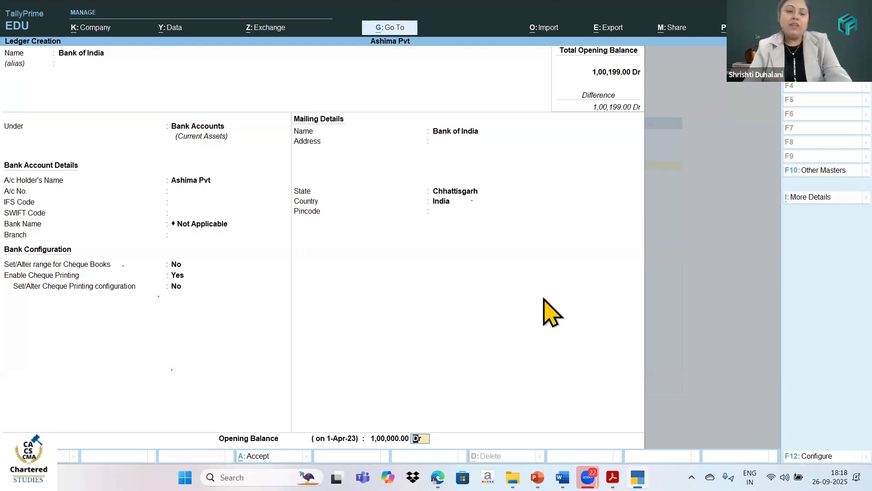
pyautogui.press('ctrl')
pyautogui.hotkey('ctrl', 'a')
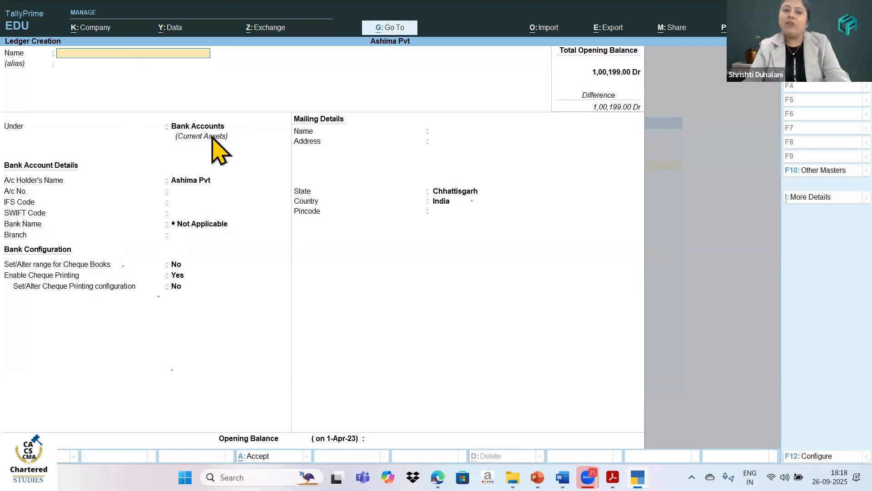
# - Try to name the next new ledger Sbi
pyautogui.write('Sbi')
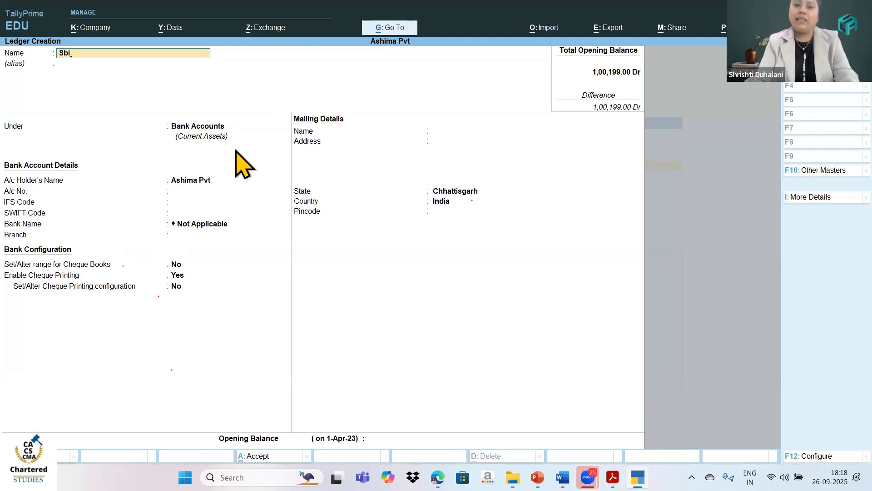
pyautogui.press('Return')
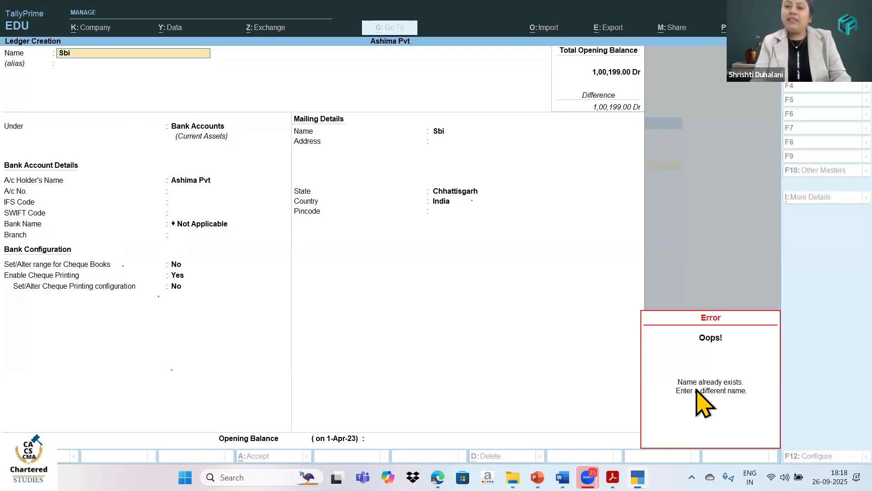
pyautogui.click(705, 400)
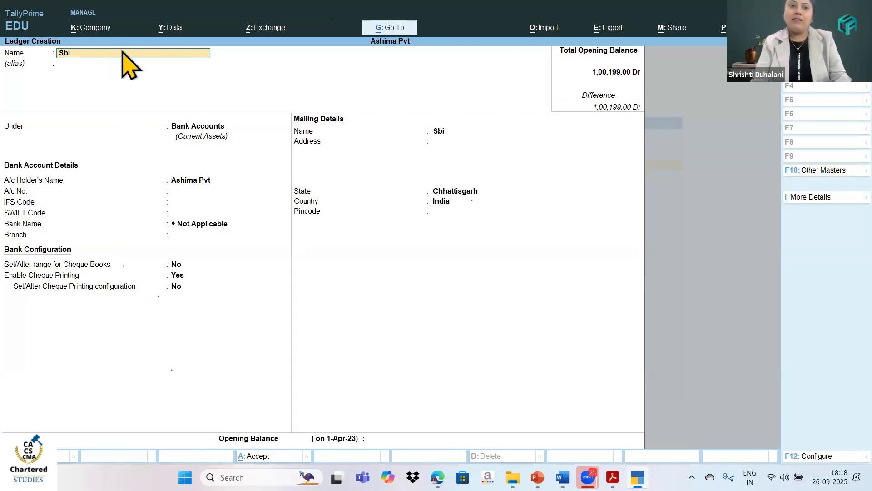
pyautogui.press('Return')
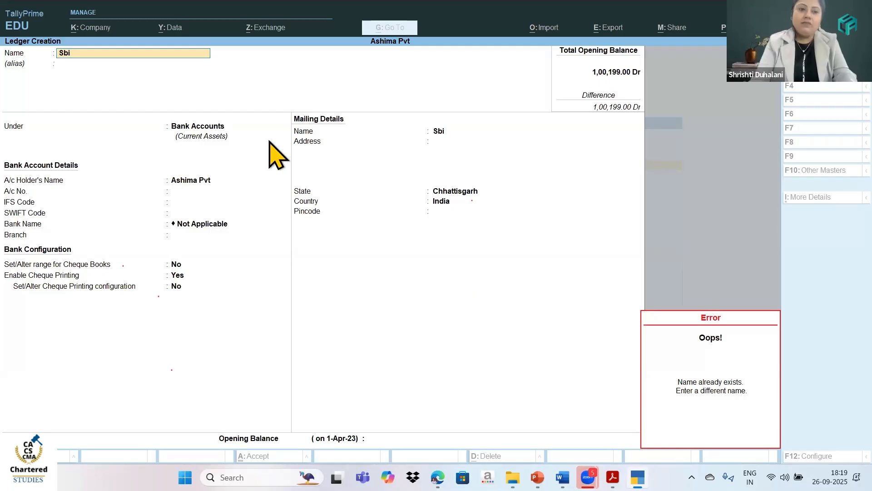
pyautogui.press('Escape')
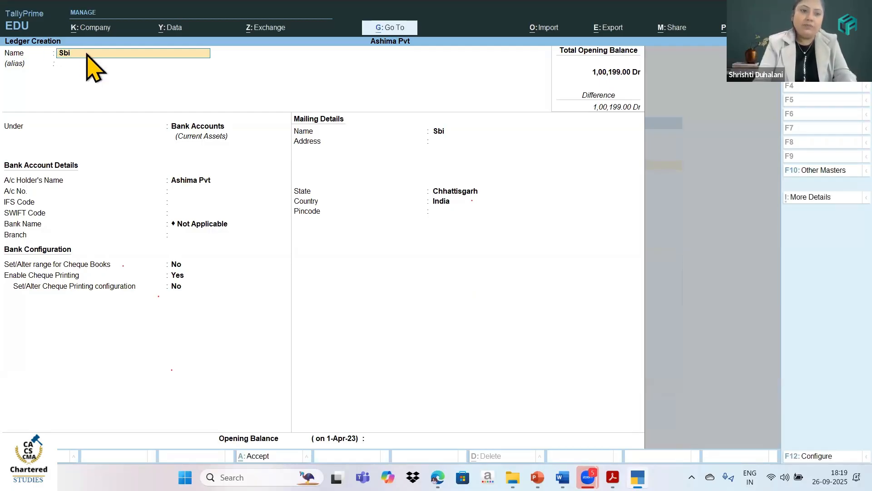
pyautogui.press('Return')
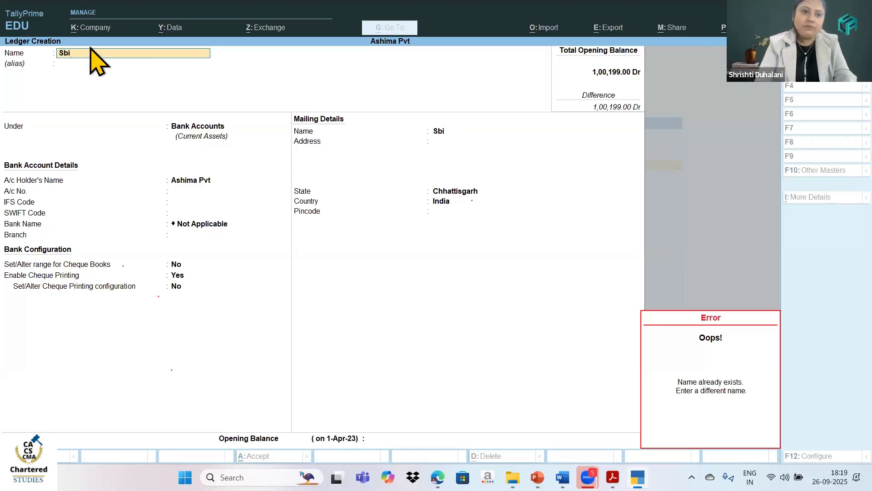
pyautogui.press('Escape')
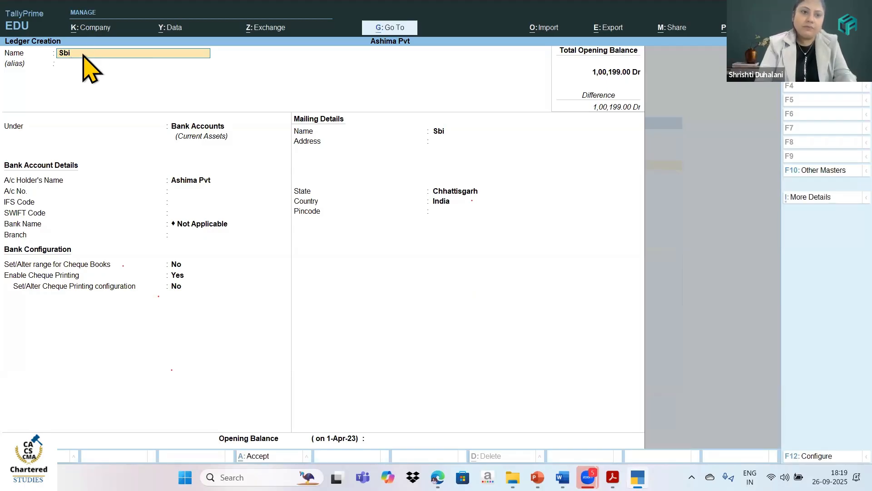
# - Change the new ledger's name to Sbi Bnk and leave its alias blank
pyautogui.write('Bnk')
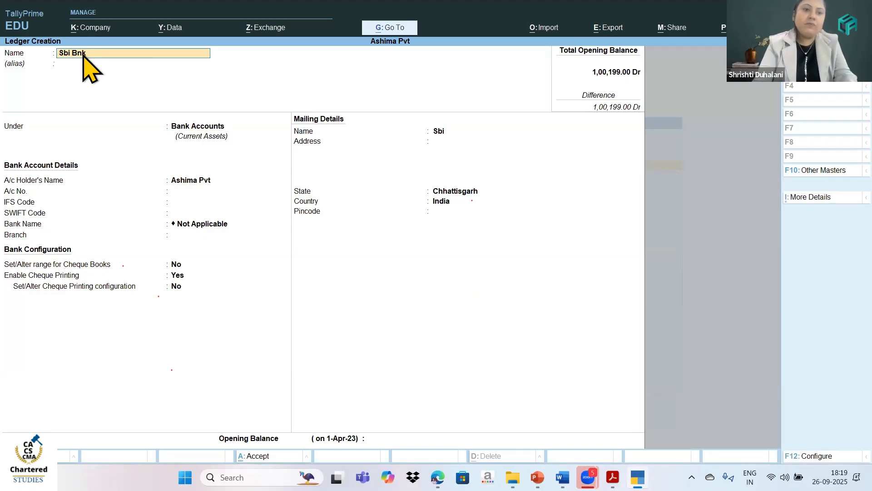
pyautogui.press('Return')
pyautogui.press('Return')
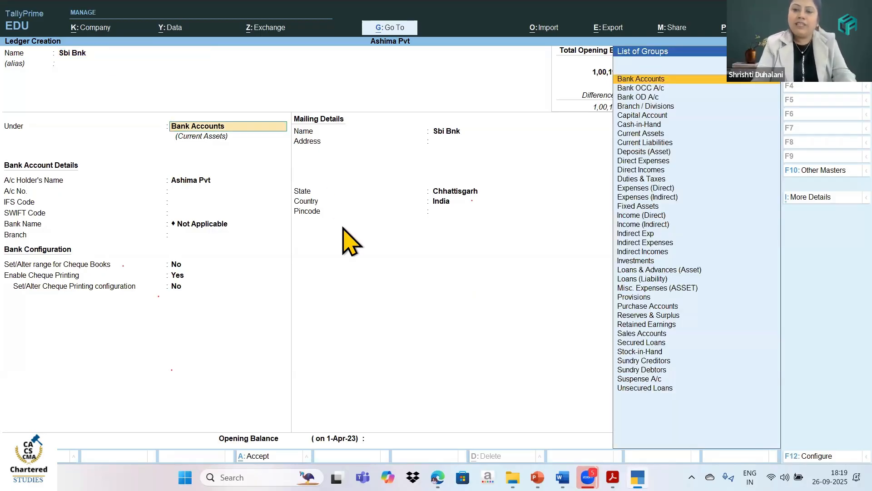
# - Place the Sbi Bnk ledger under the Cash-in-Hand group
pyautogui.press('Down')
pyautogui.press('Down')
pyautogui.press('Down')
pyautogui.press('Down')
pyautogui.press('Down')
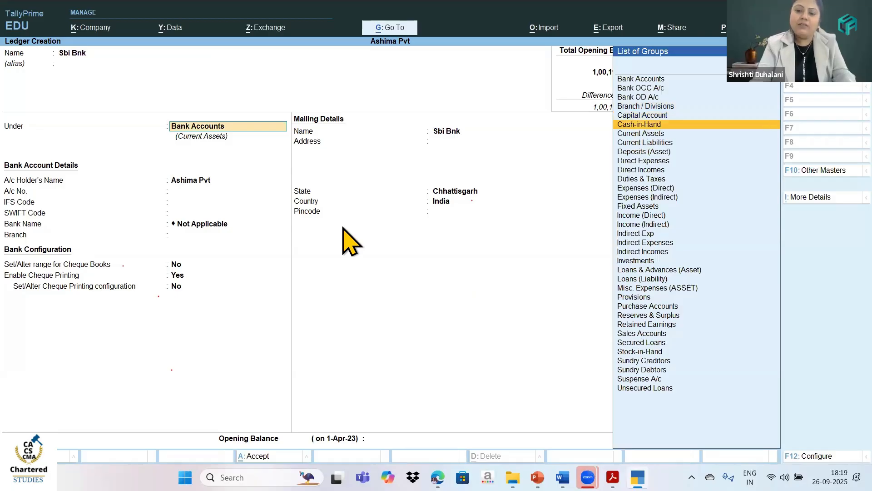
pyautogui.press('Return')
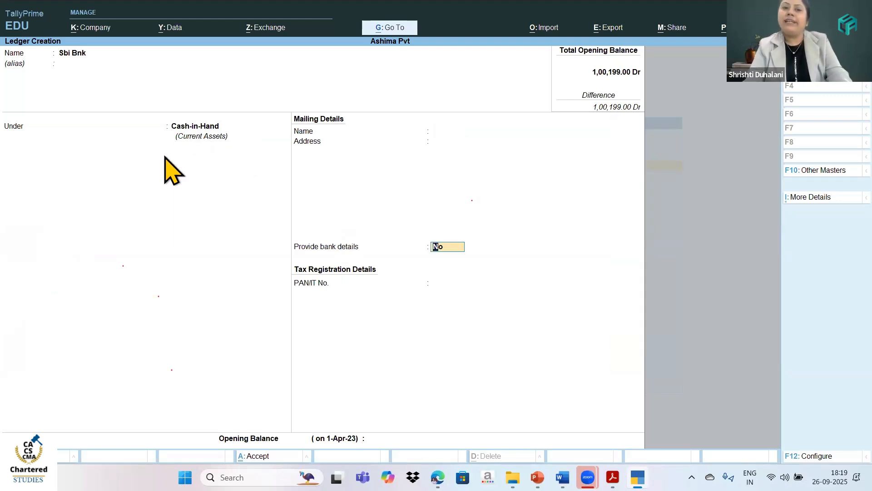
# - Change the Sbi Bnk ledger's group to Bank Accounts, save the ledger and return to the Gateway of Tally
pyautogui.click(196, 129)
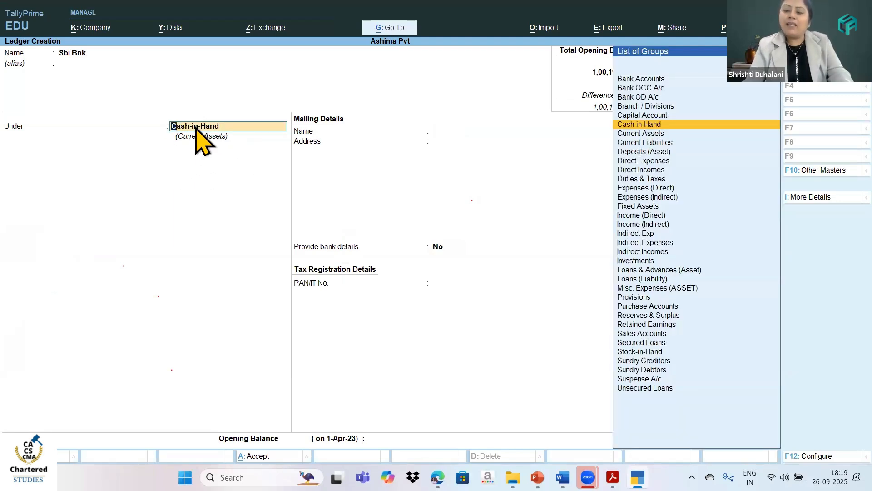
pyautogui.press('Up')
pyautogui.press('Up')
pyautogui.press('Up')
pyautogui.press('Up')
pyautogui.press('Up')
pyautogui.press('Up')
pyautogui.press('Down')
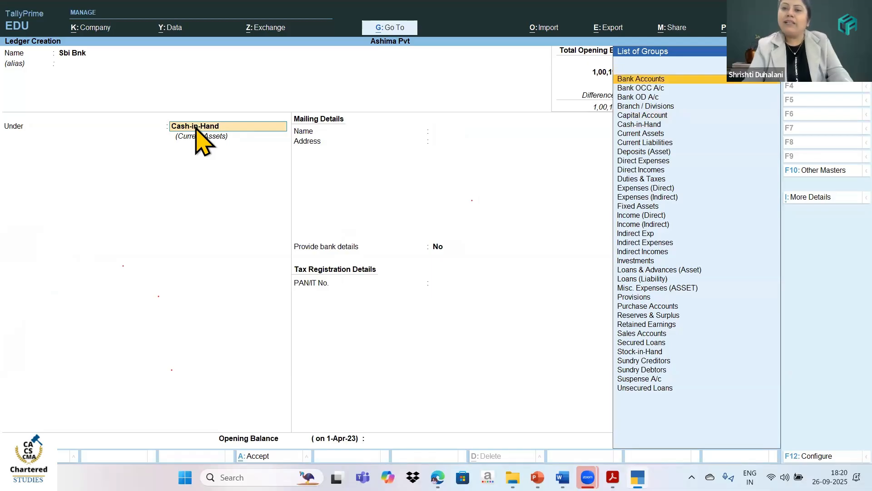
pyautogui.press('Return')
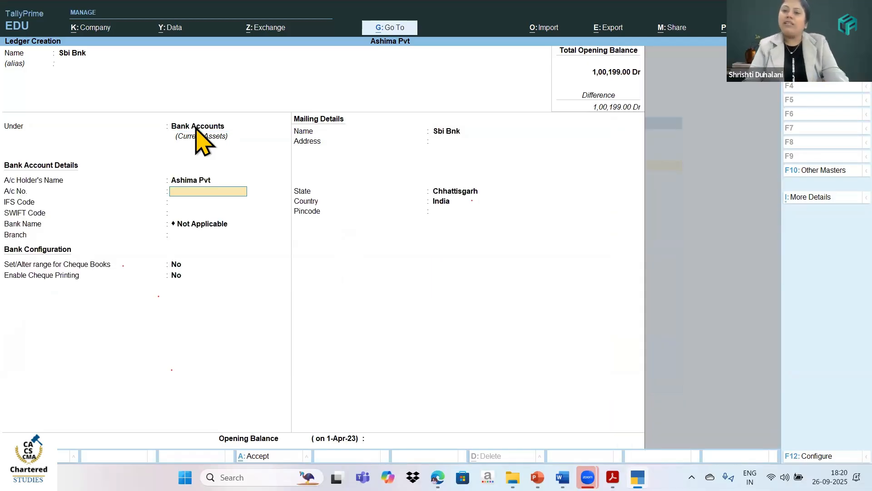
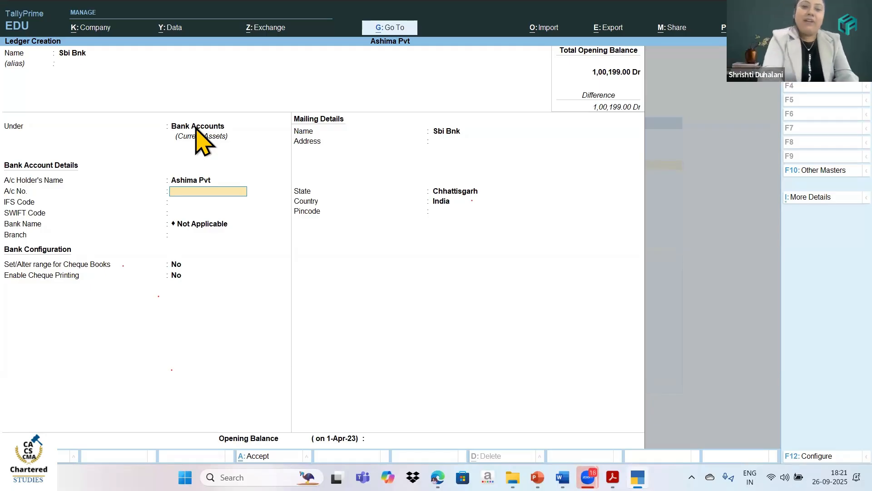
pyautogui.hotkey('ctrl', 'a')
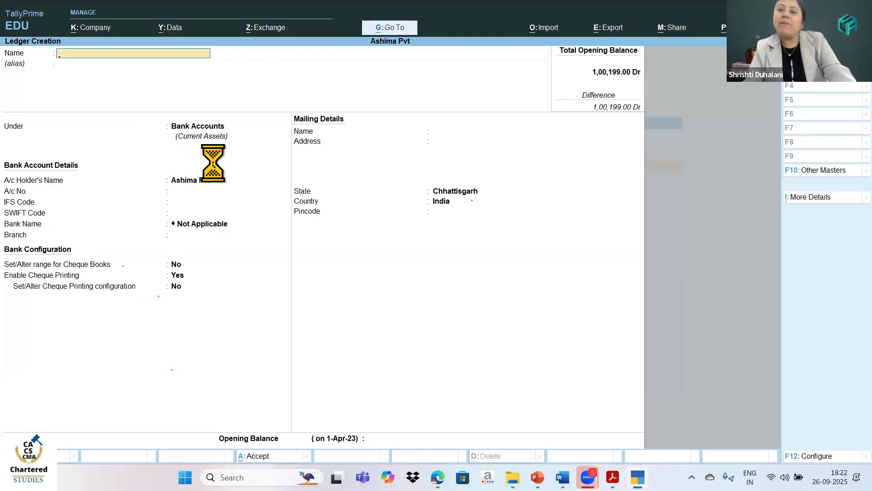
pyautogui.press('Escape')
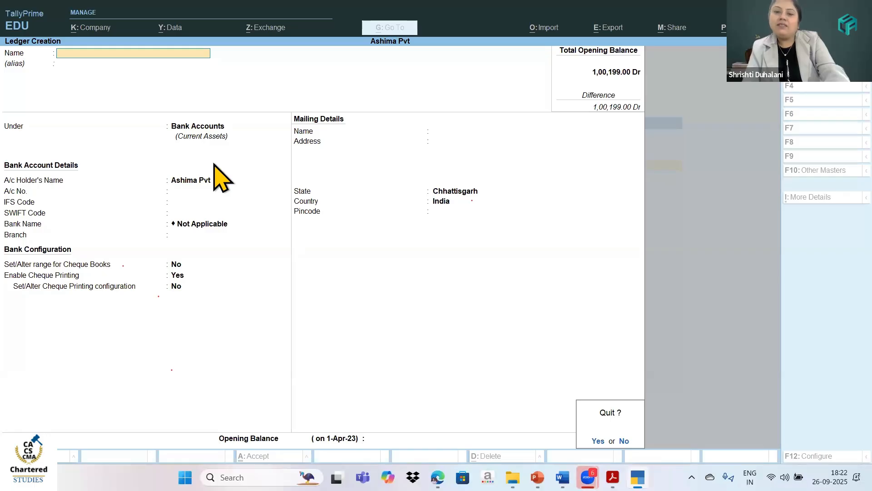
pyautogui.press('y')
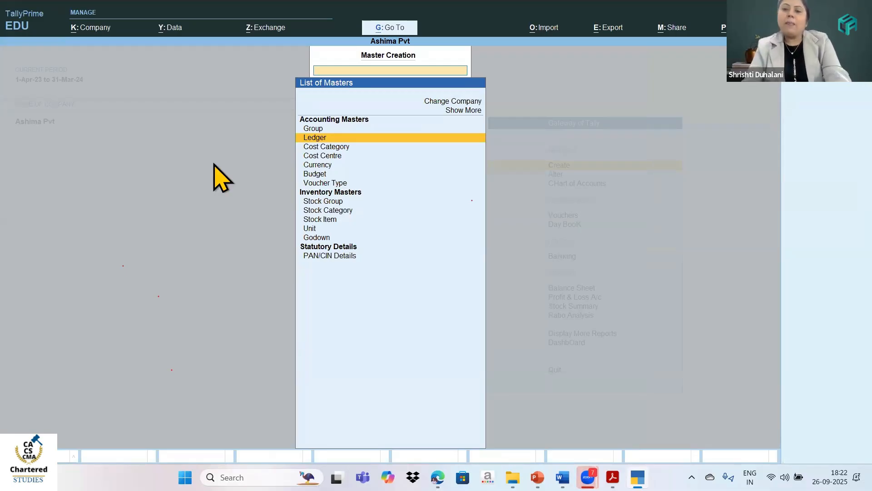
pyautogui.press('Escape')
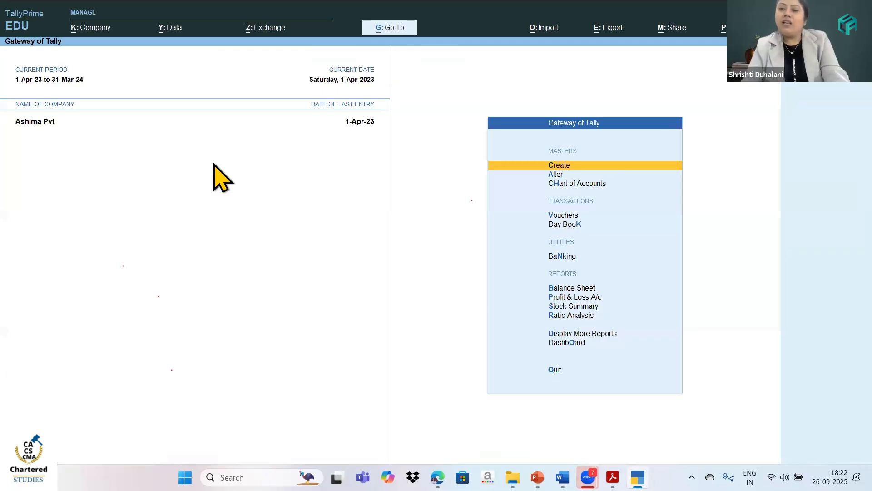
# - Open the existing Machinery ledger for alteration
pyautogui.press('Down')
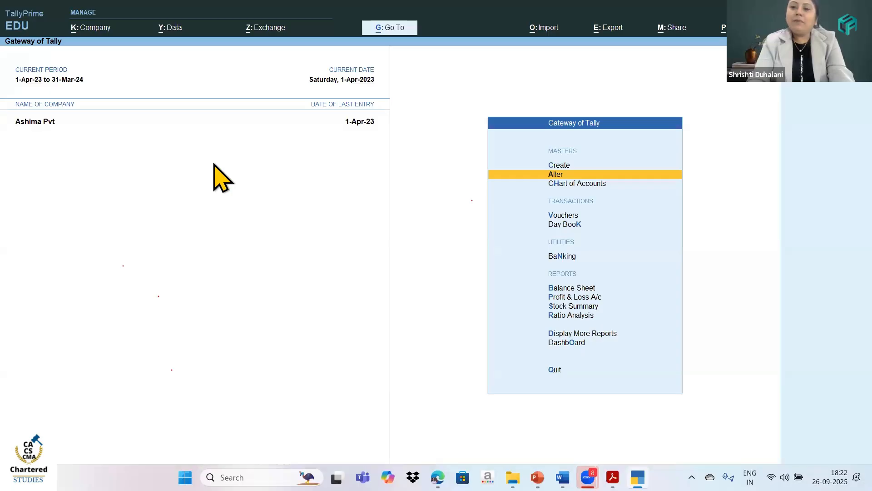
pyautogui.press('Return')
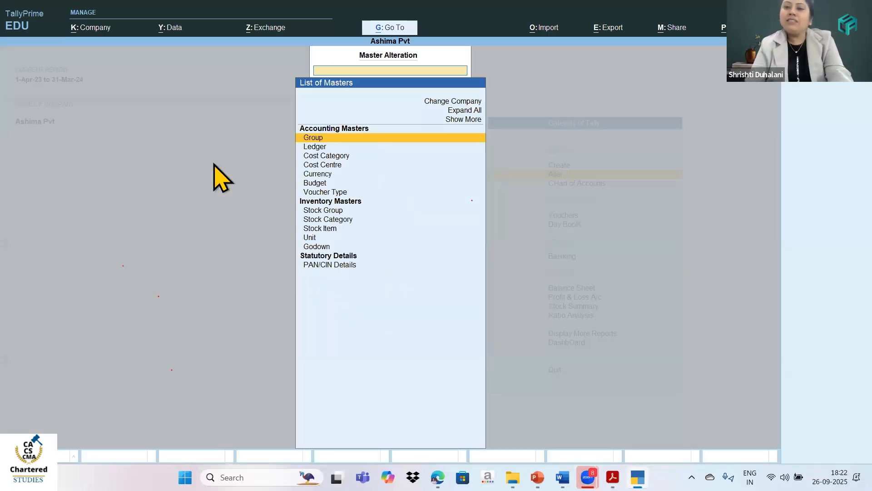
pyautogui.press('Down')
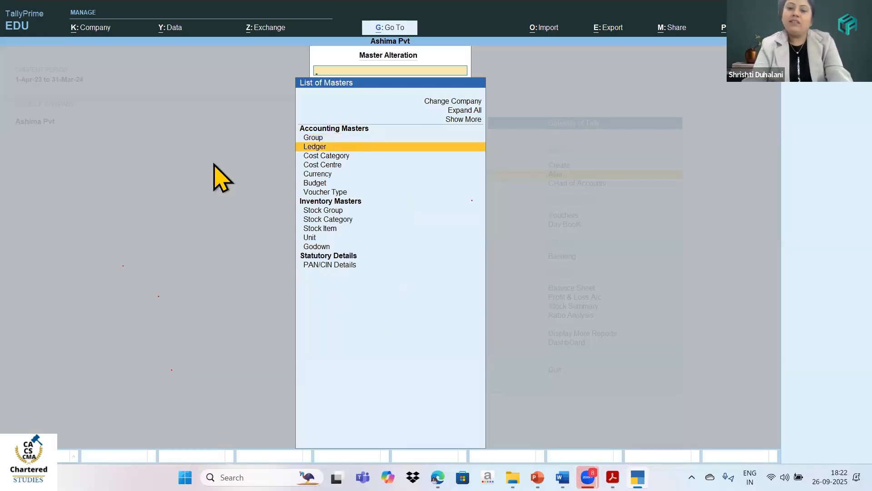
pyautogui.press('Return')
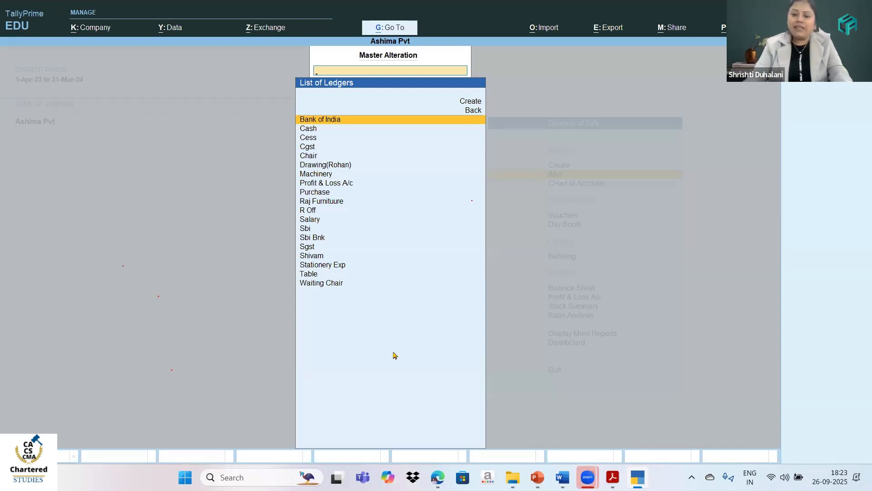
pyautogui.press('Down')
pyautogui.press('Down')
pyautogui.press('Down')
pyautogui.press('Down')
pyautogui.press('Down')
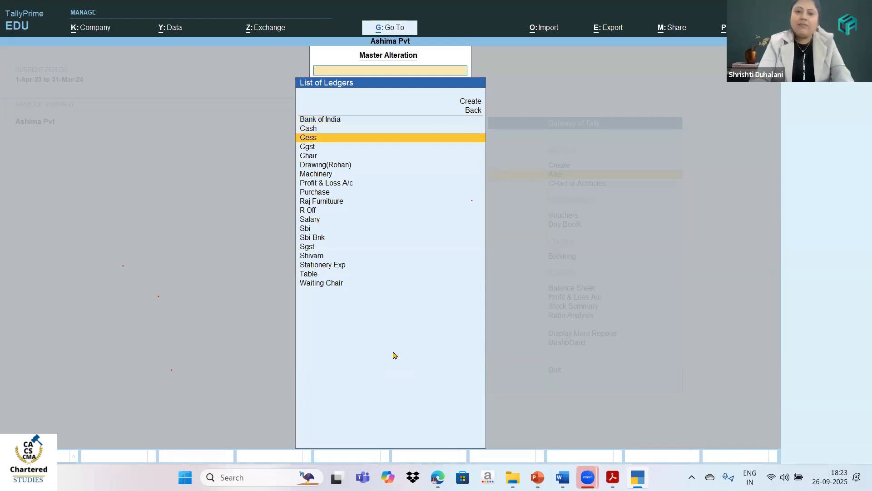
pyautogui.press('Down')
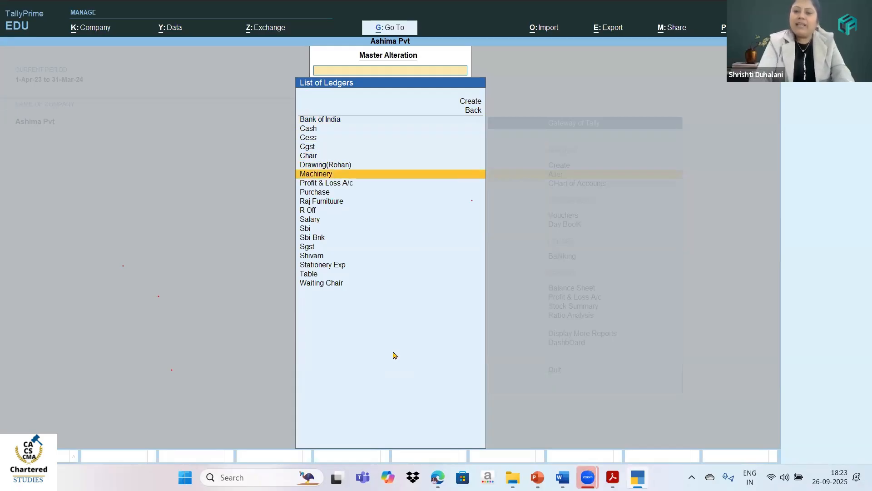
pyautogui.press('Return')
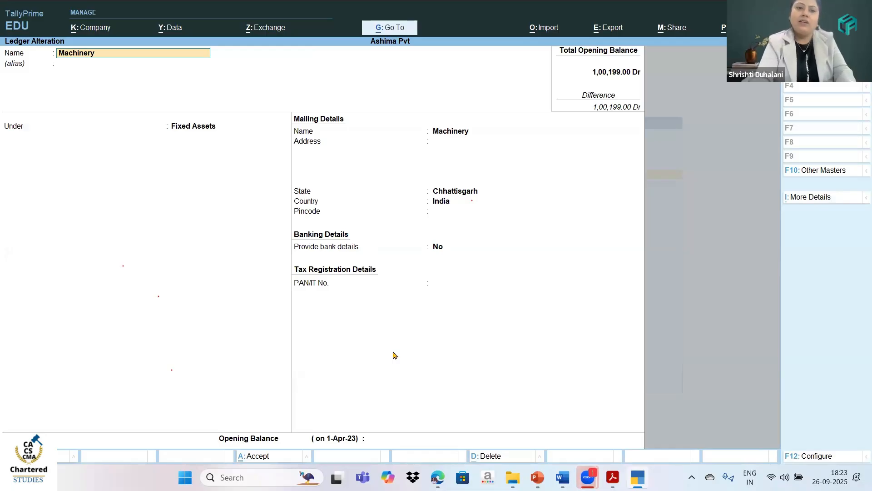
# - Rename the ledger as Machine, keep it under Fixed Assets and save the alteration
pyautogui.press('Delete')
pyautogui.press('Delete')
pyautogui.press('Delete')
pyautogui.press('Delete')
pyautogui.press('Delete')
pyautogui.press('Delete')
pyautogui.press('Delete')
pyautogui.press('Delete')
pyautogui.press('Delete')
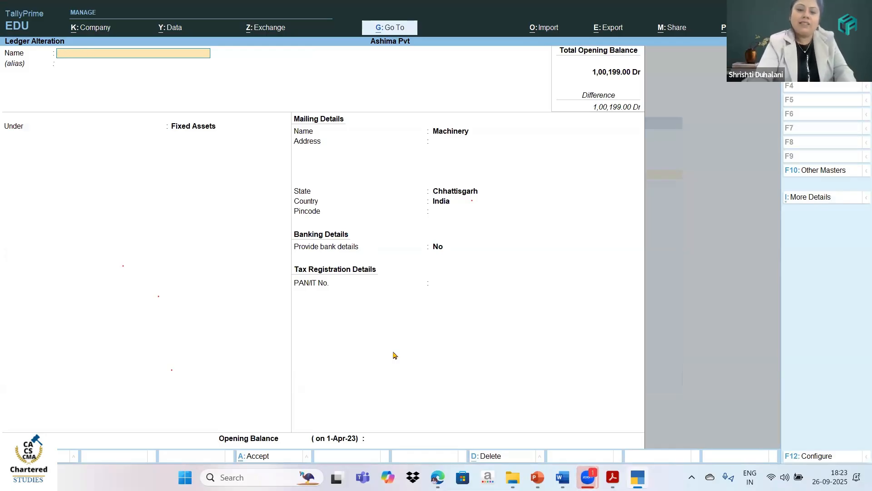
pyautogui.write('Mac')
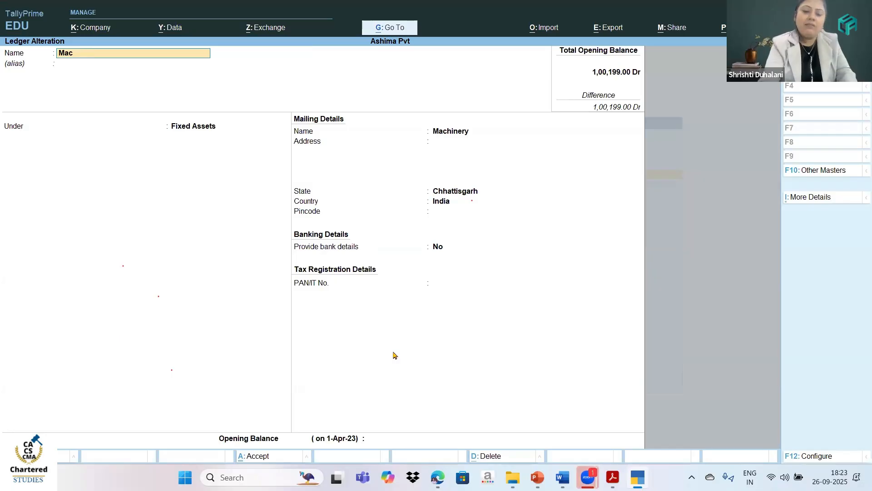
pyautogui.write('hine')
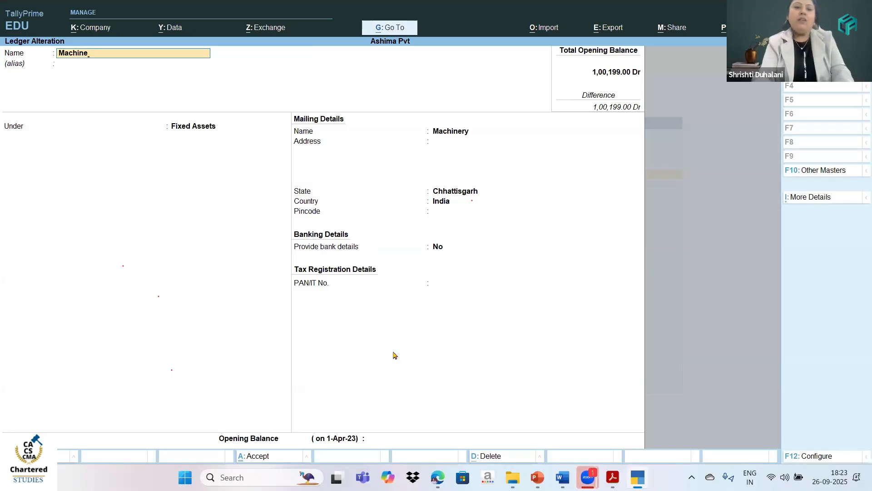
pyautogui.press('Return')
pyautogui.press('Return')
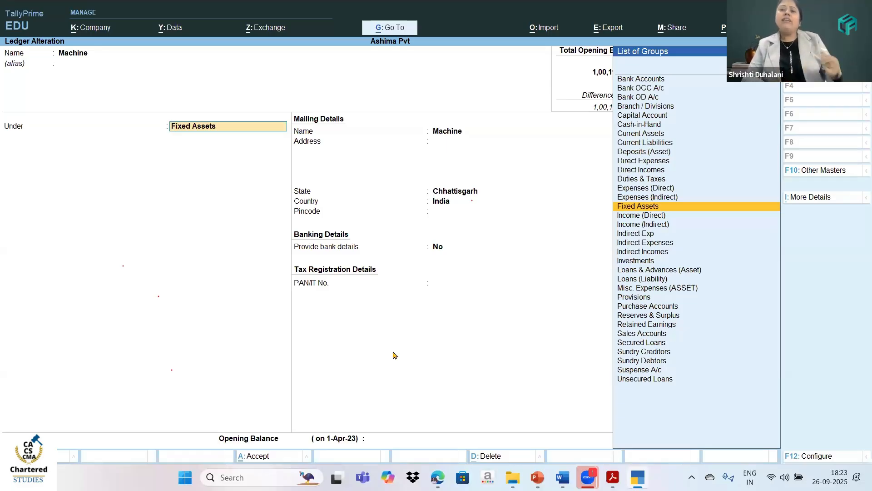
pyautogui.hotkey('ctrl', 'q')
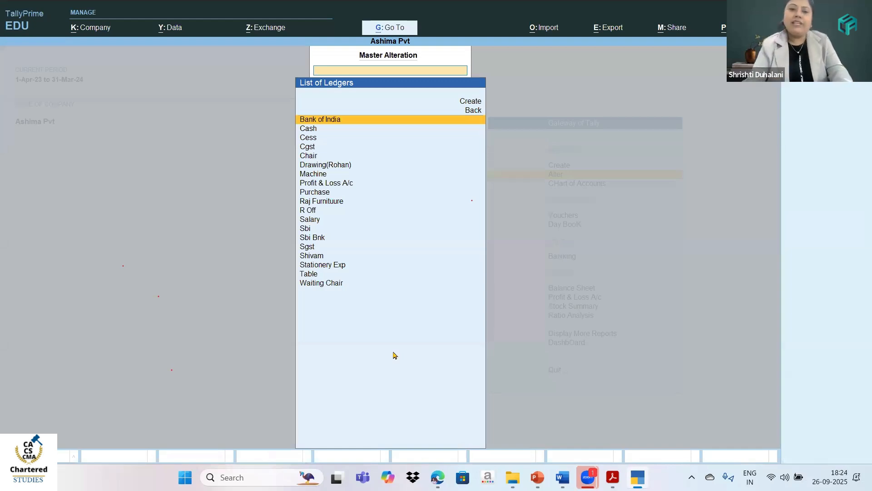
# - Locate the Machine ledger in the list of ledgers for alteration and return to the Gateway of Tally
pyautogui.press('Down')
pyautogui.press('Down')
pyautogui.press('Down')
pyautogui.press('Down')
pyautogui.press('Down')
pyautogui.press('Down')
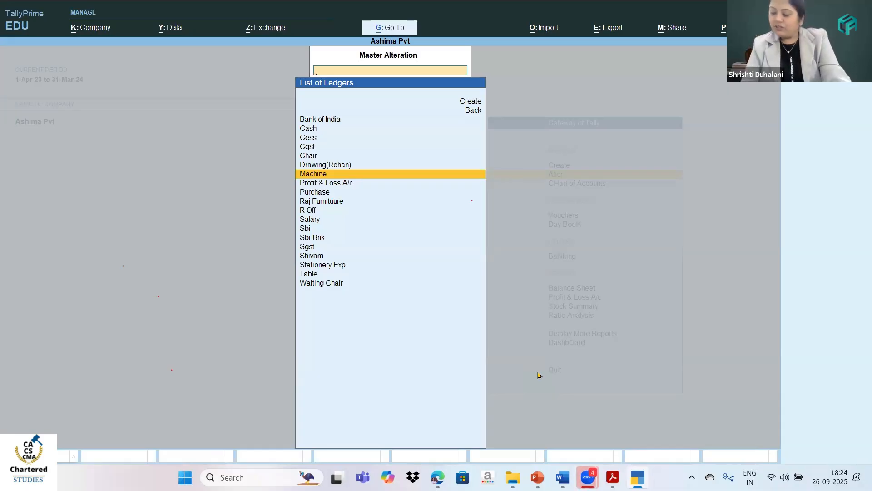
pyautogui.press('Escape')
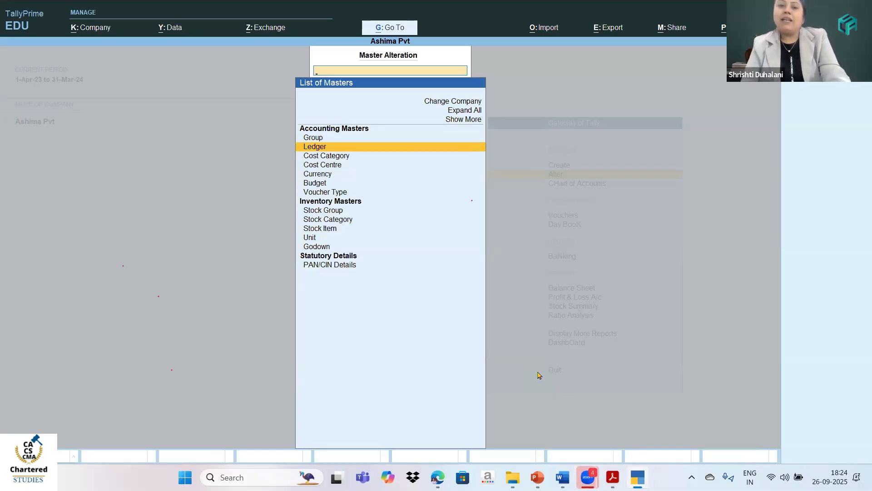
pyautogui.press('Escape')
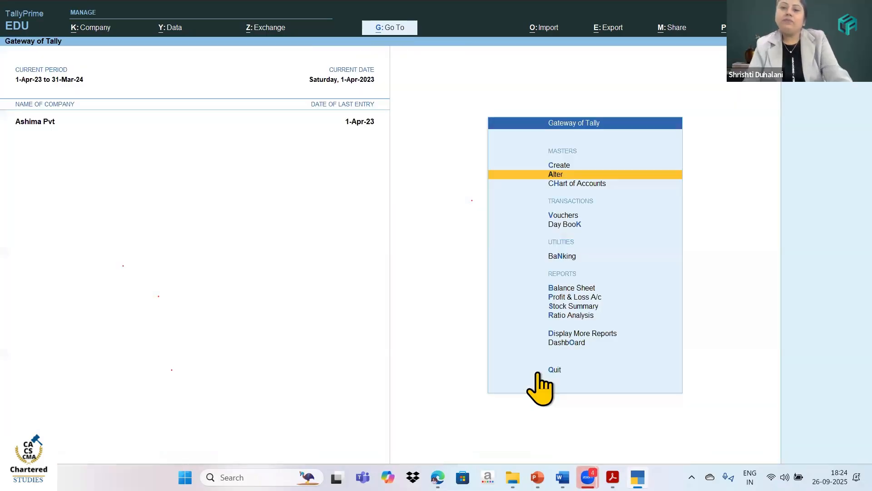
# - View a blank ledger creation form and quit it without entering any data
pyautogui.press('c')
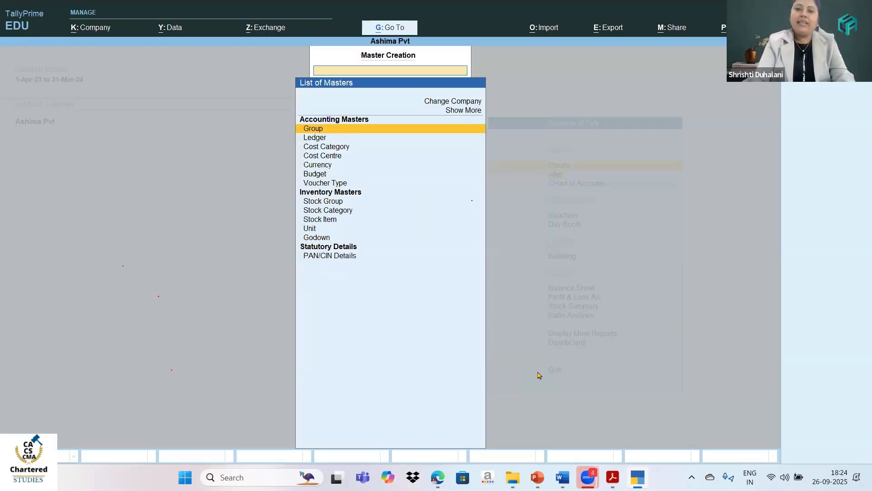
pyautogui.press('Down')
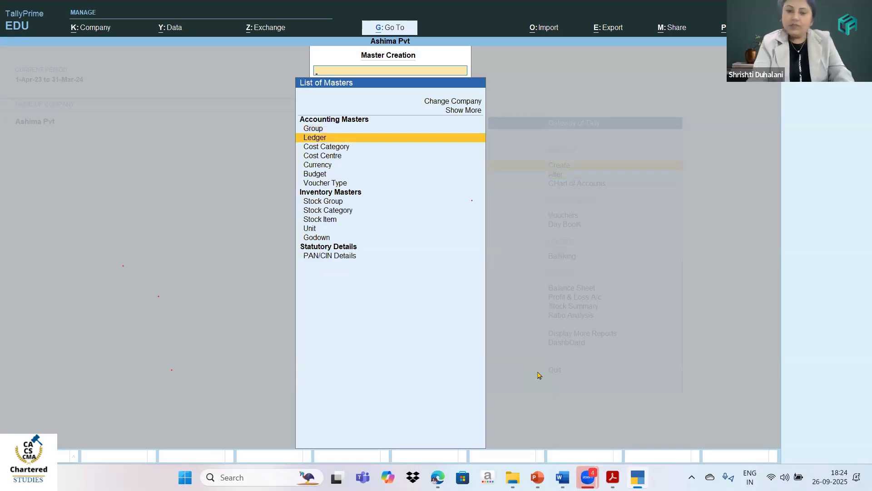
pyautogui.press('Return')
pyautogui.press('Escape')
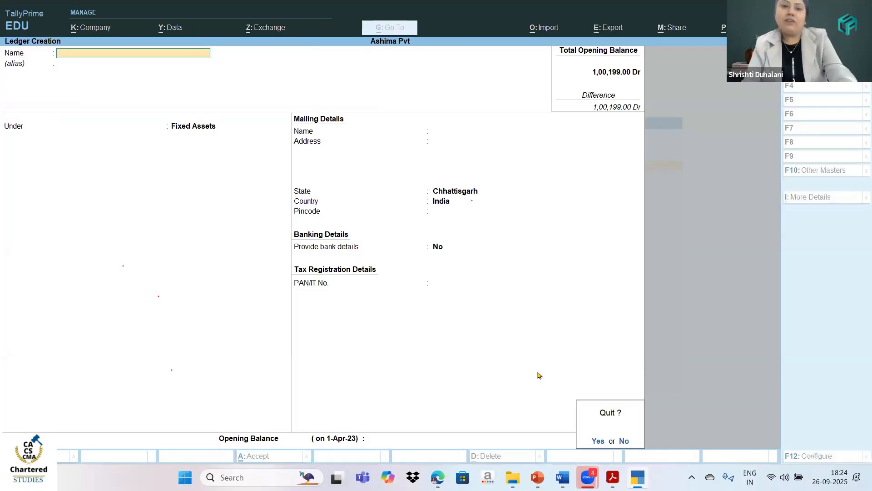
pyautogui.press('Return')
# - View a blank stock item creation form, quit it without creating an item and return to the Gateway of Tally
pyautogui.press('Down')
pyautogui.press('Down')
pyautogui.press('Down')
pyautogui.press('Down')
pyautogui.press('Down')
pyautogui.press('Down')
pyautogui.press('Down')
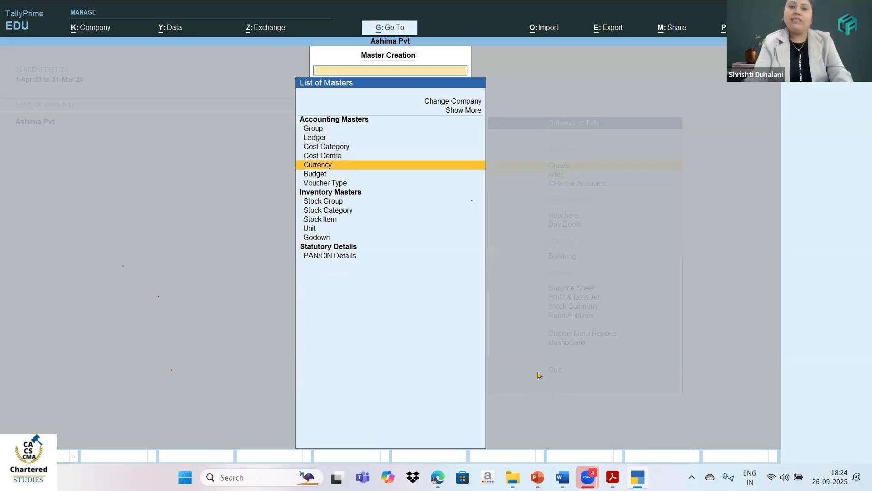
pyautogui.press('Down')
pyautogui.press('Down')
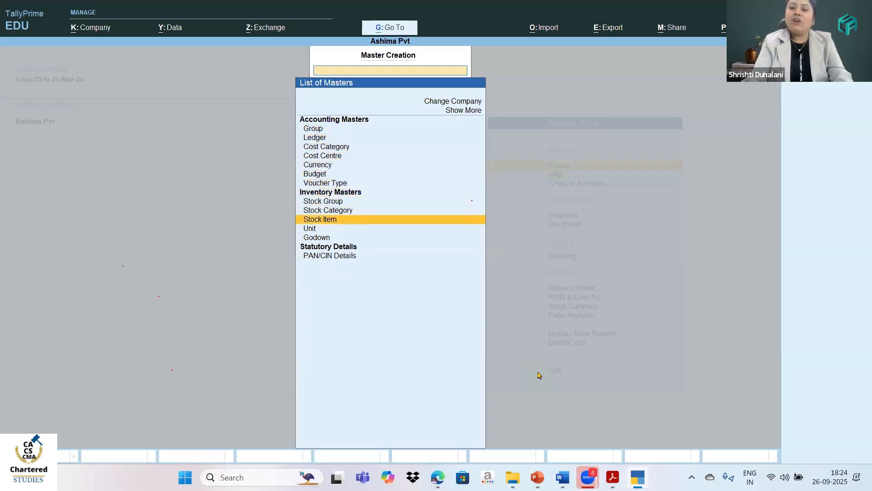
pyautogui.press('Return')
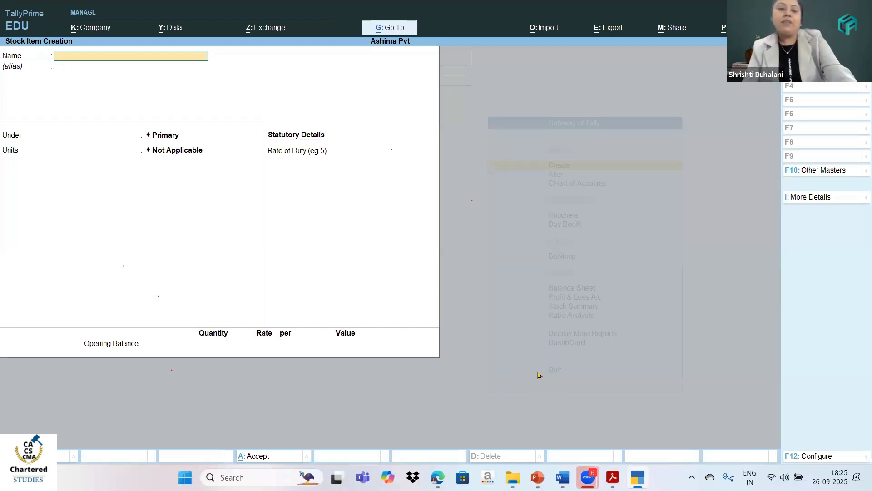
pyautogui.press('Escape')
pyautogui.press('Return')
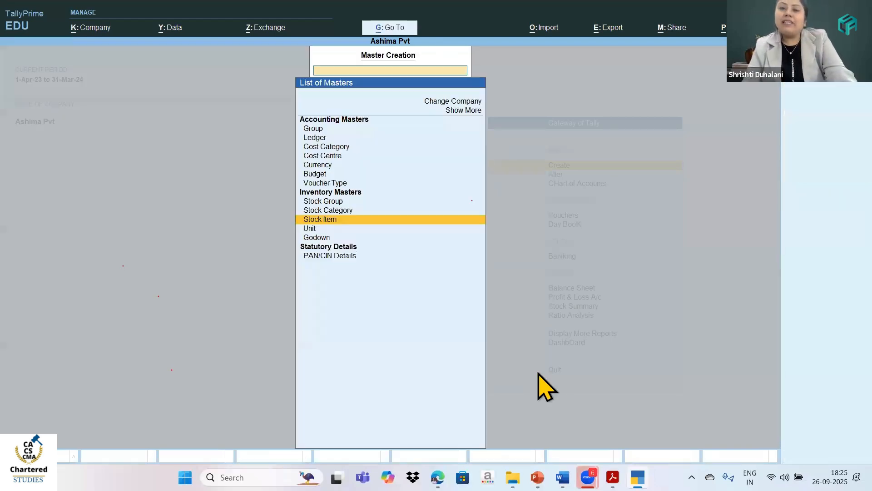
pyautogui.press('Escape')
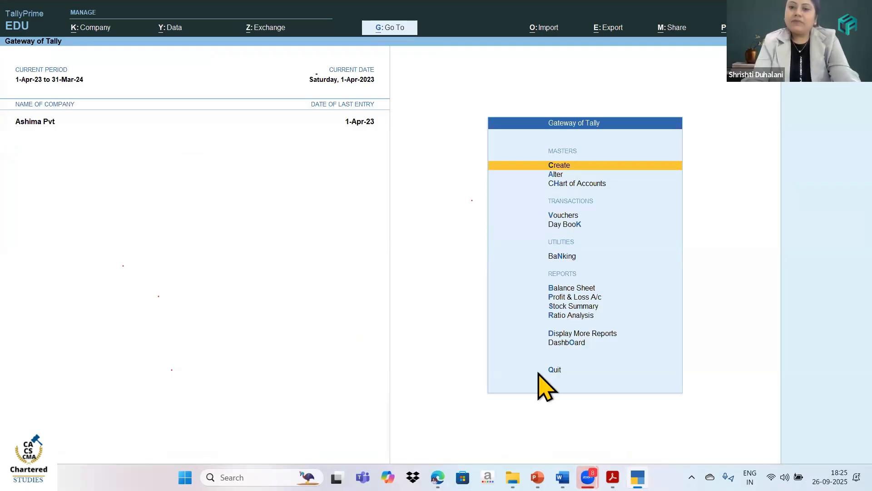
# - Start a new stock item named Hair Condtioner and place it under the Primary group
pyautogui.press('Return')
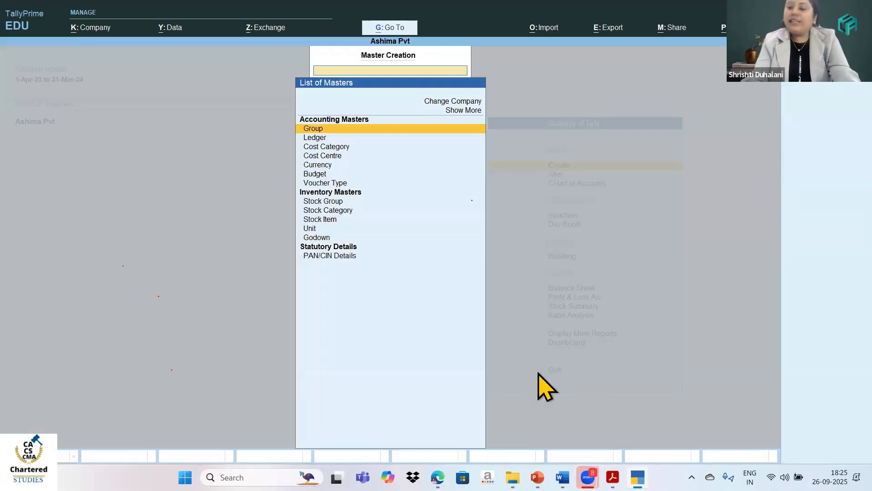
pyautogui.press('Down')
pyautogui.press('Down')
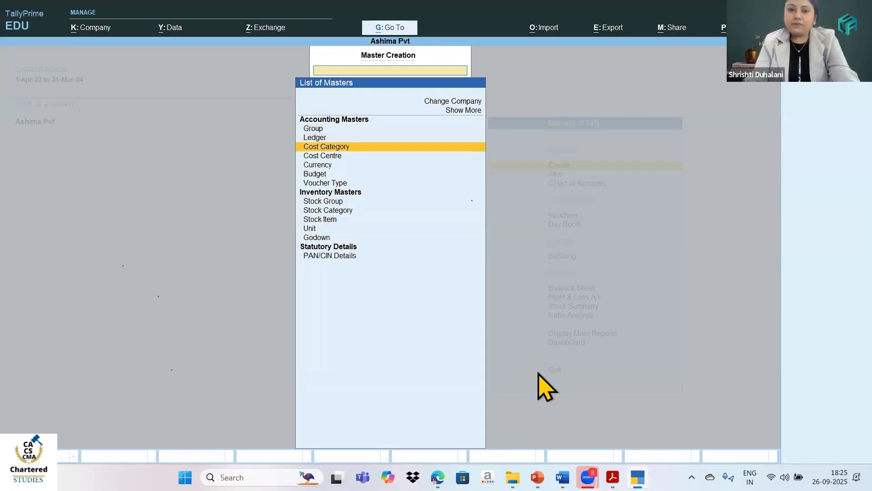
pyautogui.press('Down')
pyautogui.press('Down')
pyautogui.press('Down')
pyautogui.press('Down')
pyautogui.press('Down')
pyautogui.press('Down')
pyautogui.press('Down')
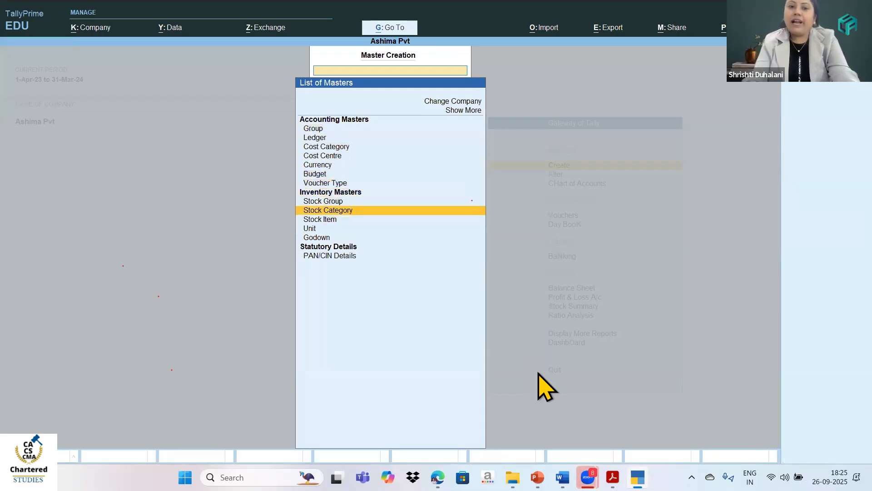
pyautogui.press('Return')
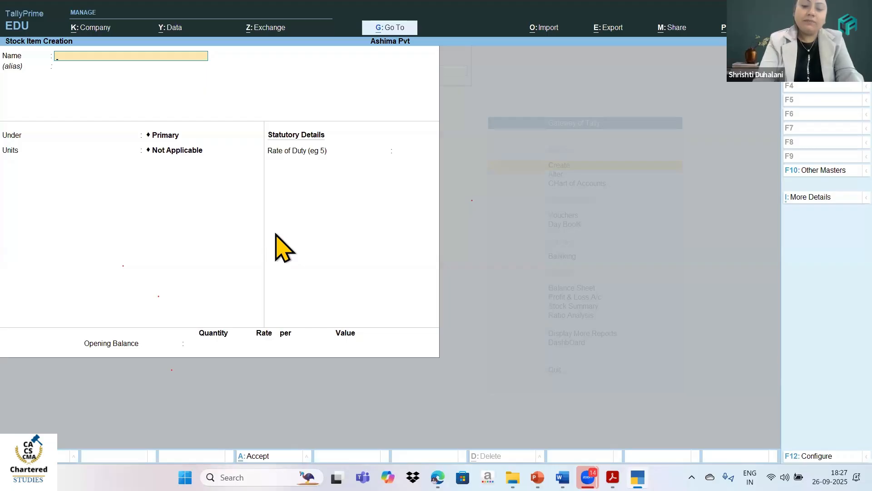
pyautogui.write('Hair')
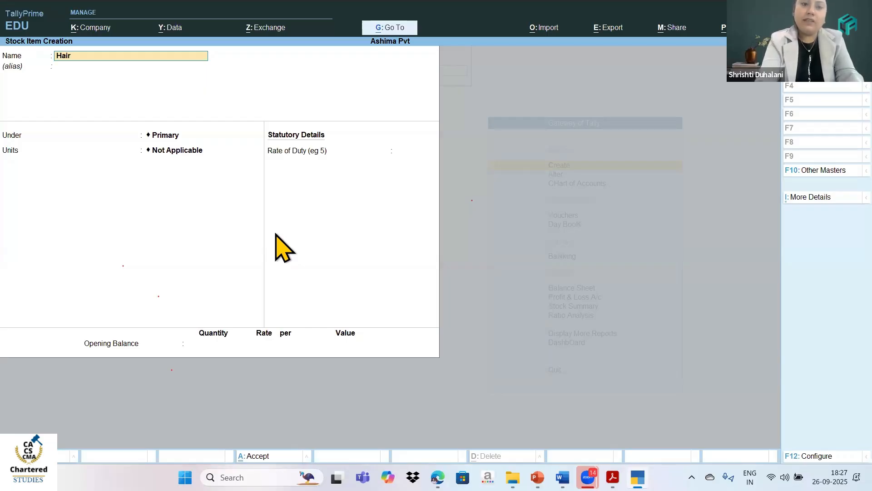
pyautogui.write(' Co')
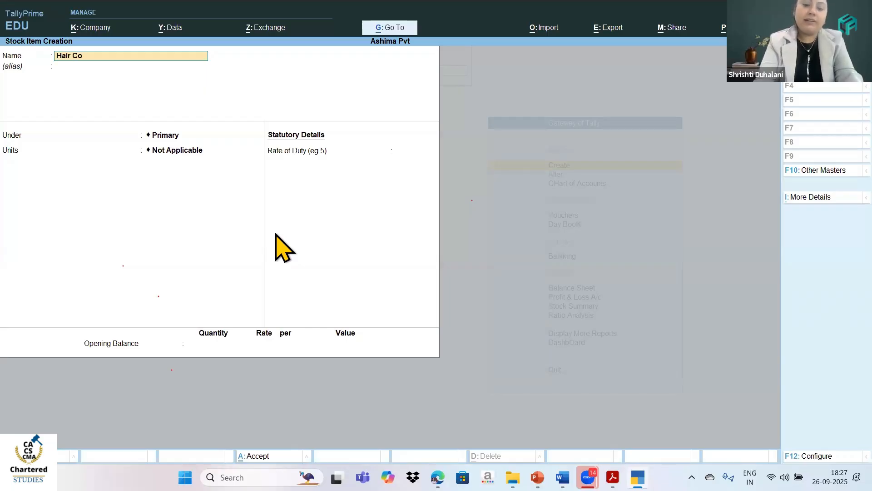
pyautogui.write('nd')
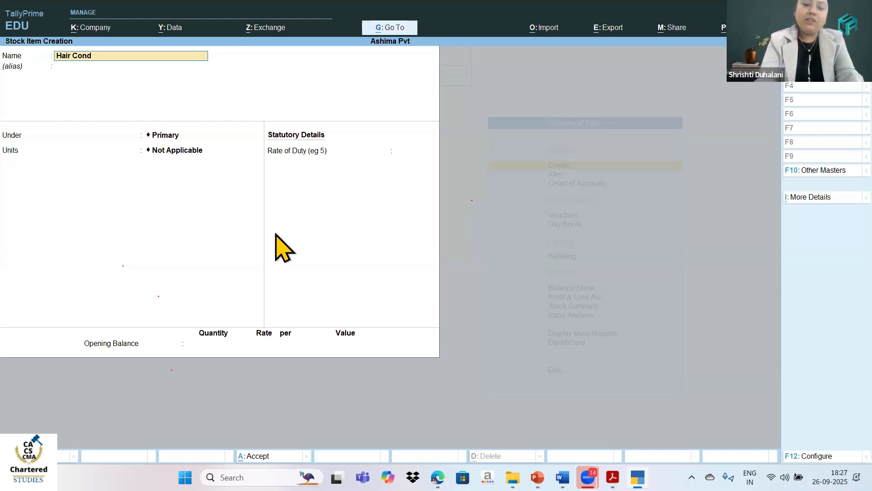
pyautogui.write('ti')
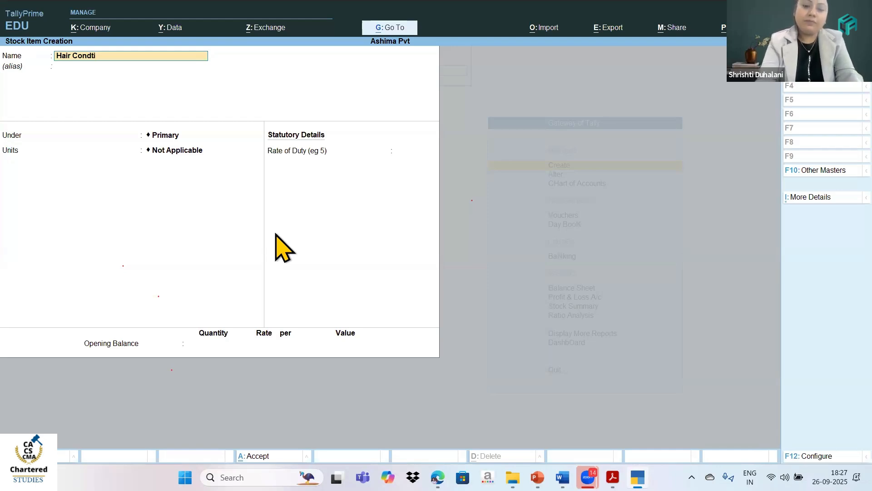
pyautogui.write('oner')
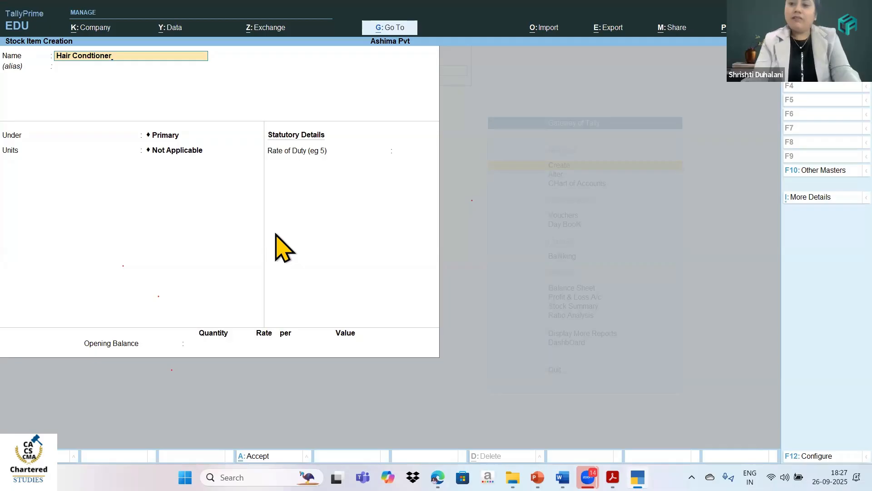
pyautogui.press('Return')
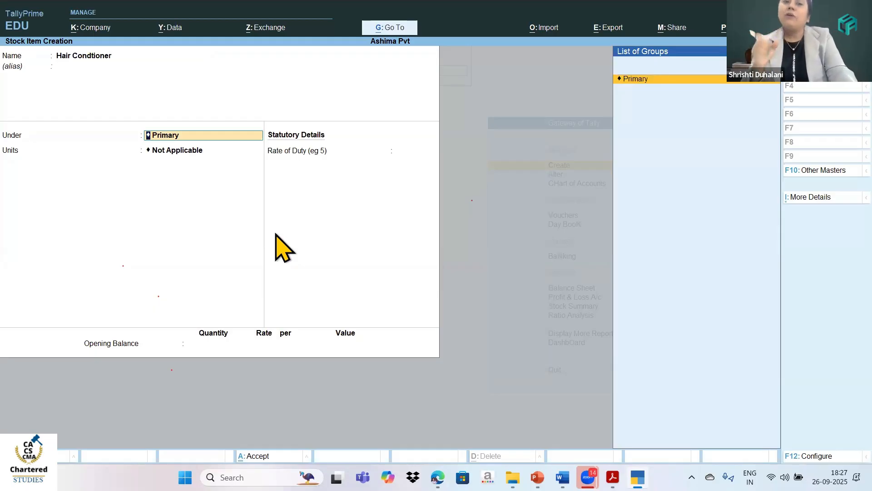
pyautogui.press('Return')
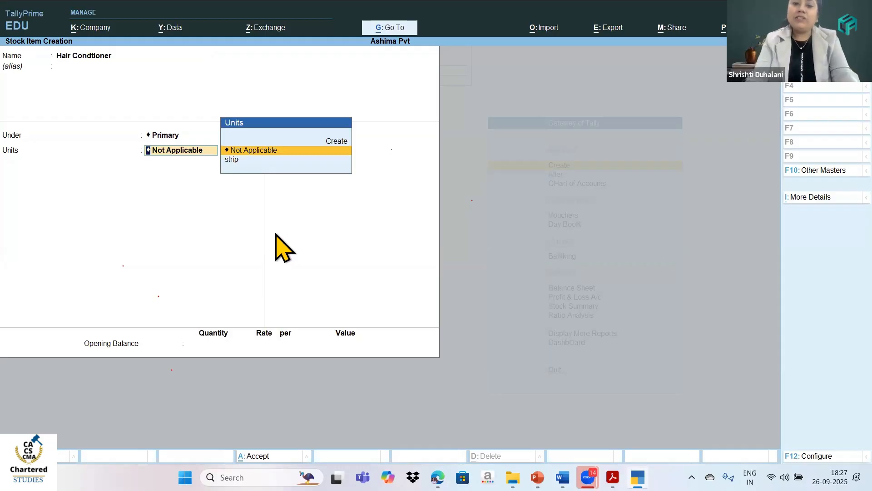
# - Create a simple unit with symbol p and formal name Piece for the stock item, leaving its rate of duty at 0
pyautogui.press('Up')
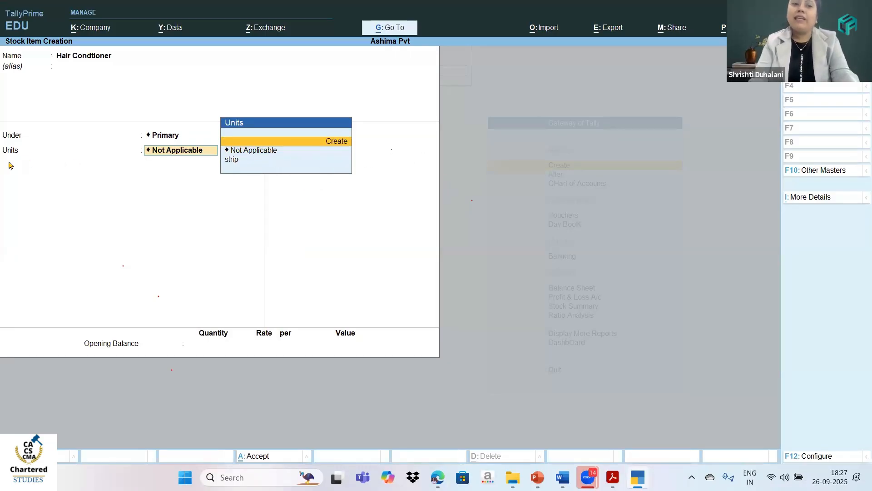
pyautogui.click(335, 141)
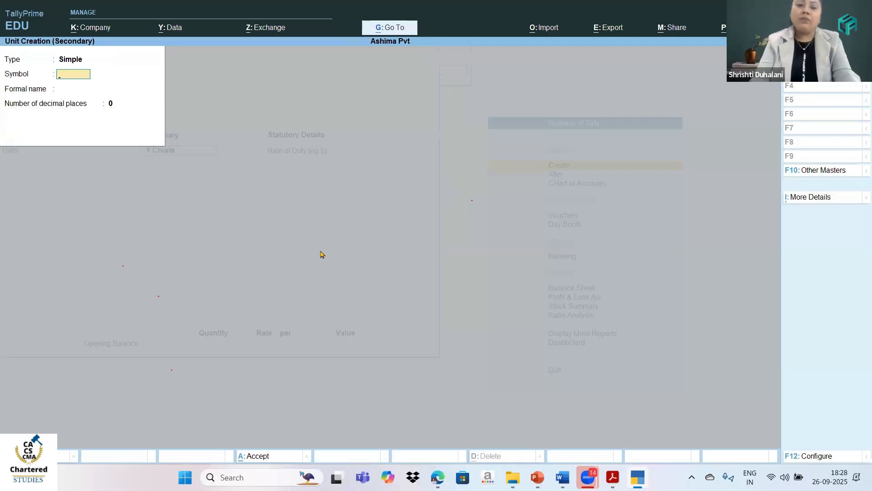
pyautogui.write('p')
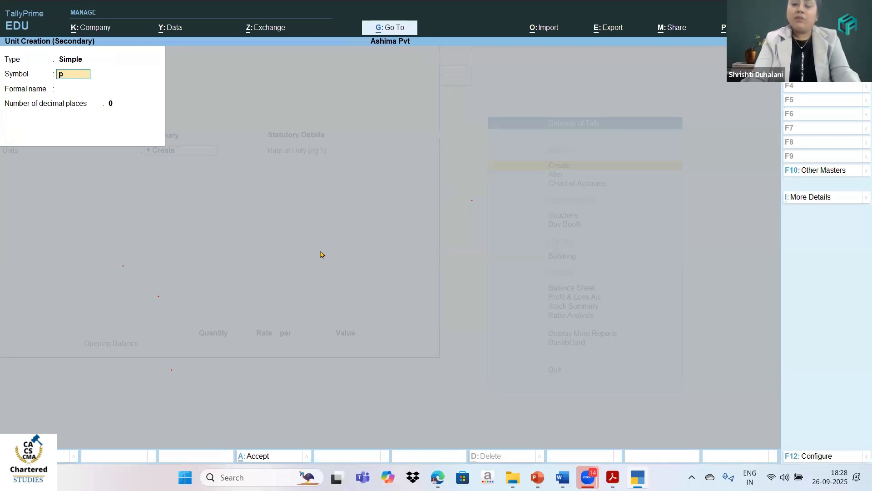
pyautogui.press('Return')
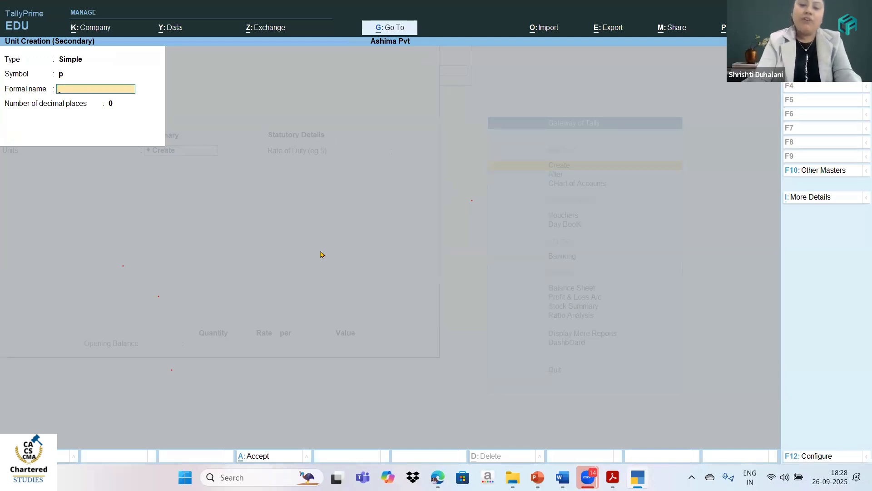
pyautogui.write('P')
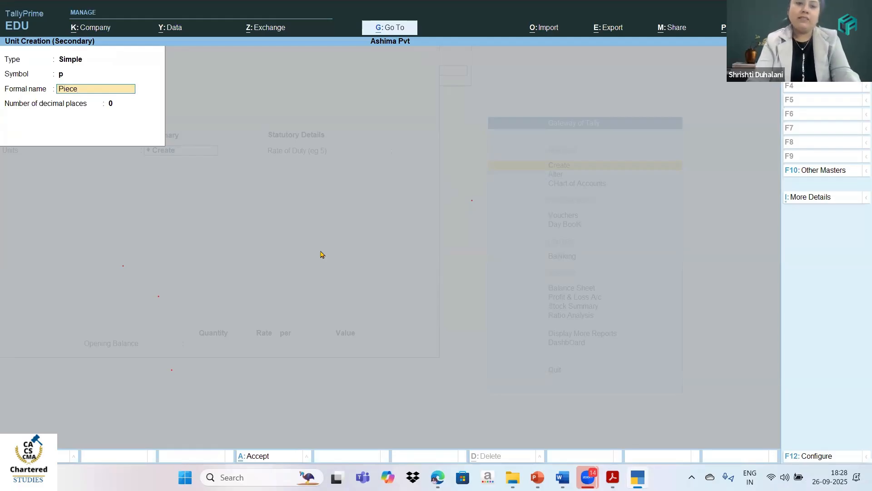
pyautogui.write('iece')
pyautogui.press('Return')
pyautogui.press('Return')
pyautogui.press('Return')
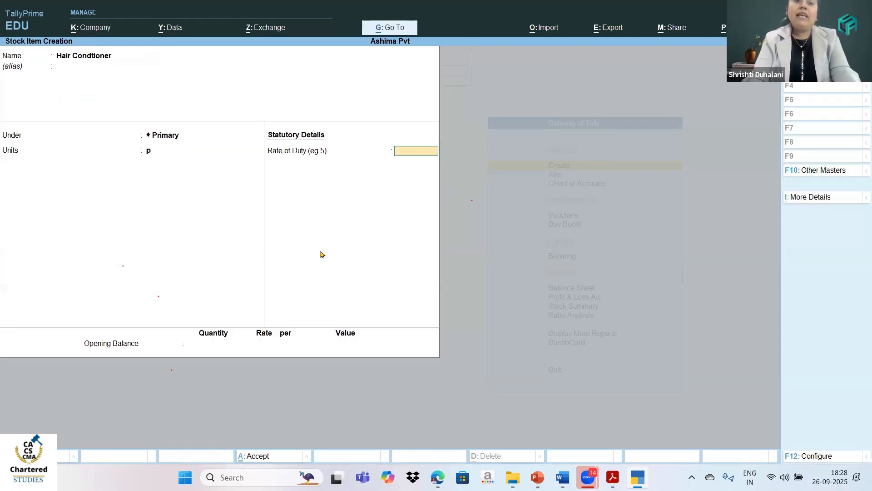
pyautogui.press('Return')
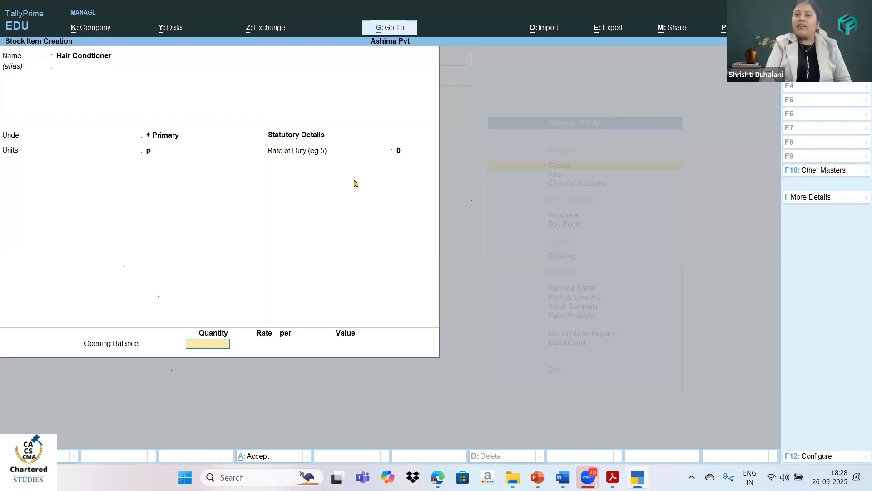
# - Review the stock item's name, group and unit fields, view a blank unit creation form and quit it without entering data
pyautogui.click(71, 55)
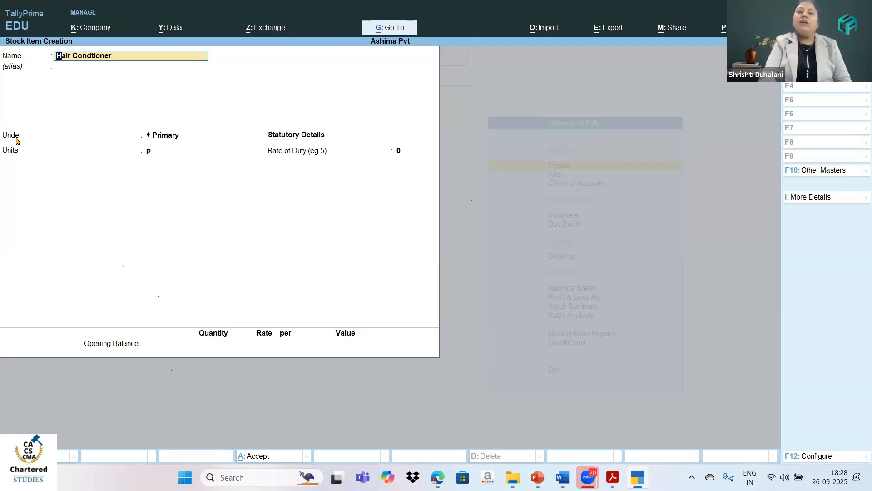
pyautogui.click(59, 138)
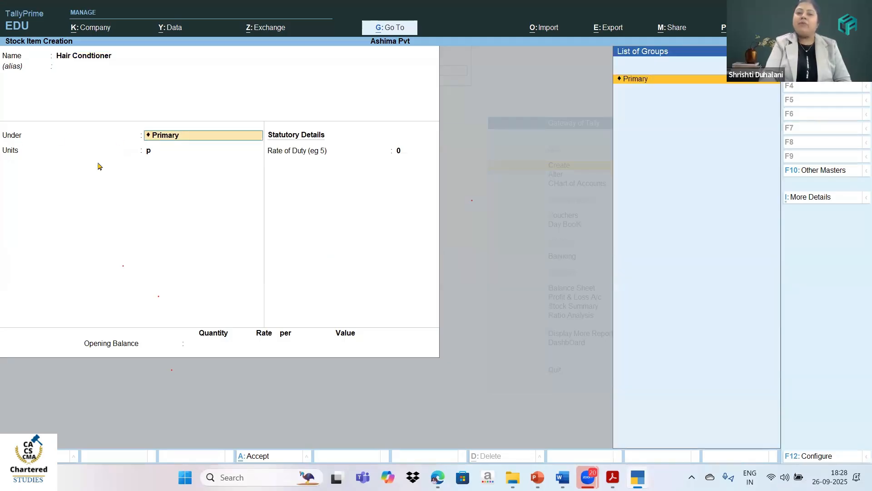
pyautogui.click(10, 155)
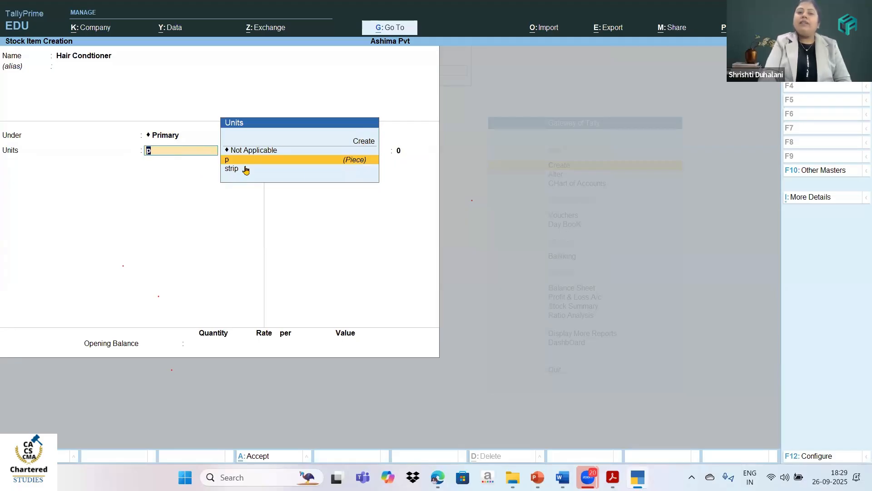
pyautogui.click(355, 143)
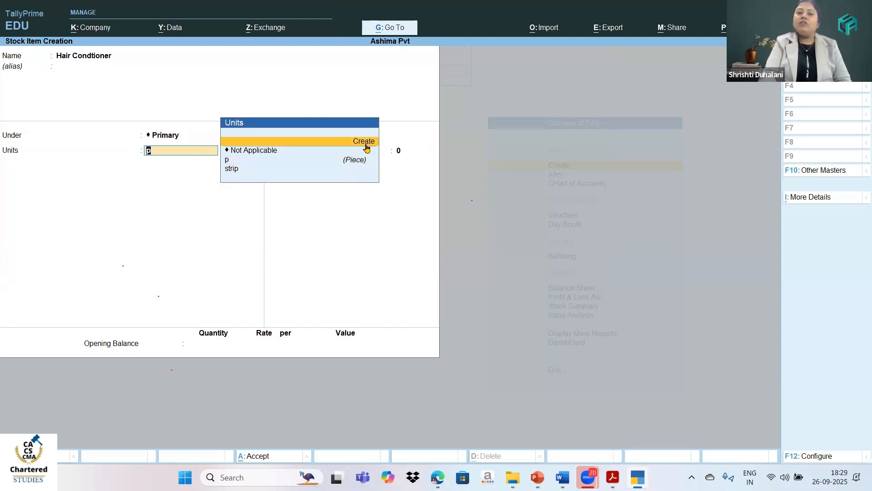
pyautogui.press('Return')
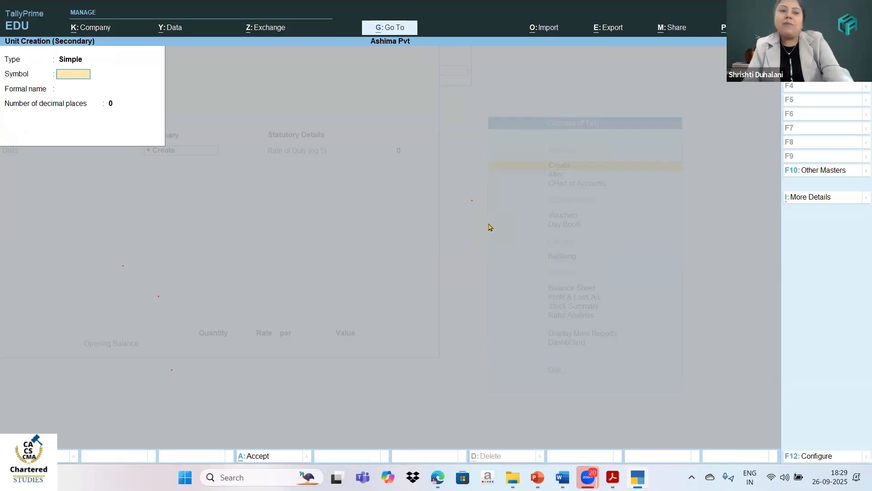
pyautogui.press('Escape')
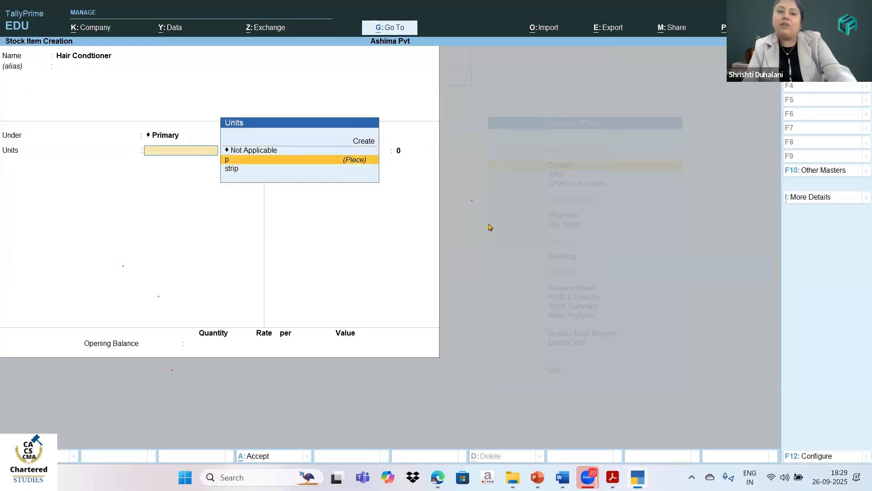
# - Keep unit p, rate of duty 0 and a blank opening balance, save the stock item and return to the Gateway of Tally
pyautogui.press('Return')
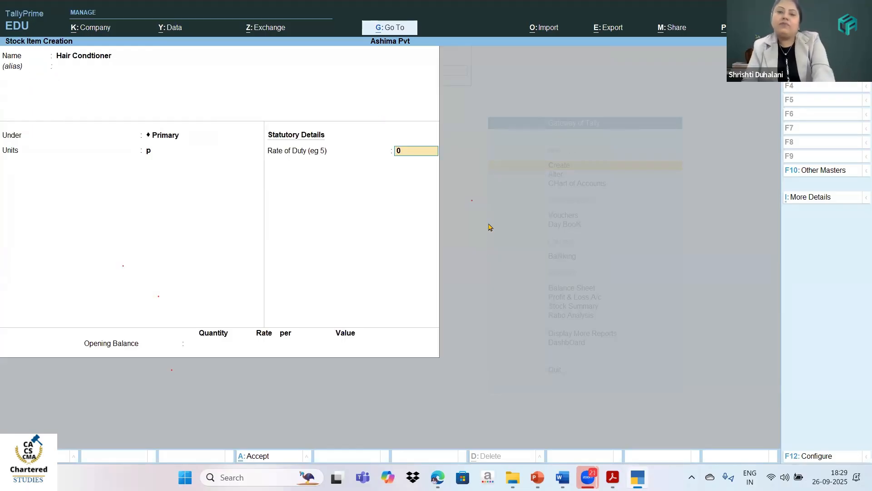
pyautogui.press('Return')
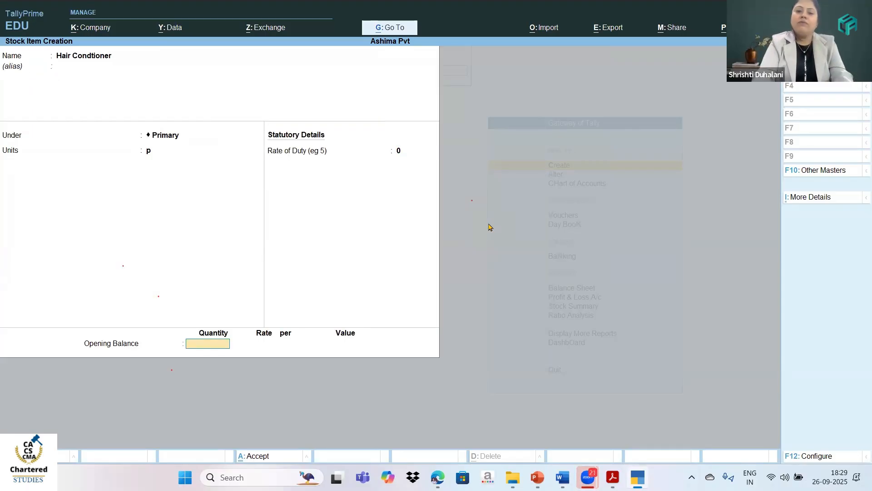
pyautogui.press('Return')
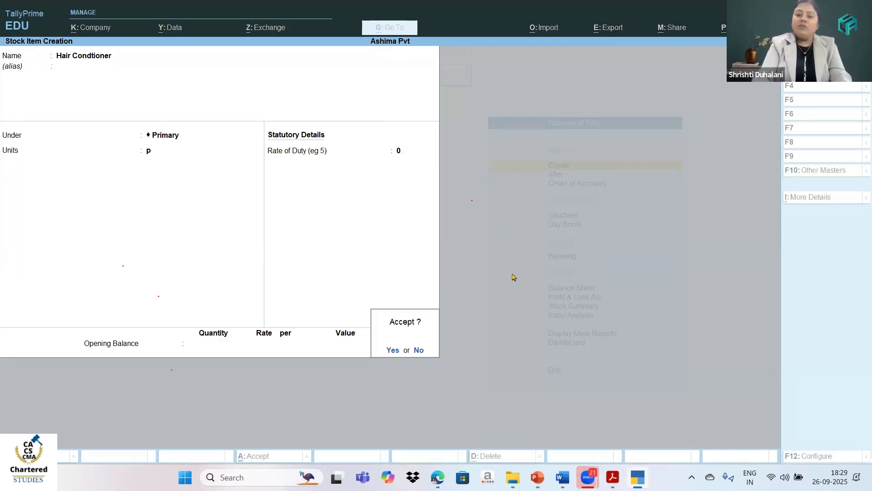
pyautogui.press('y')
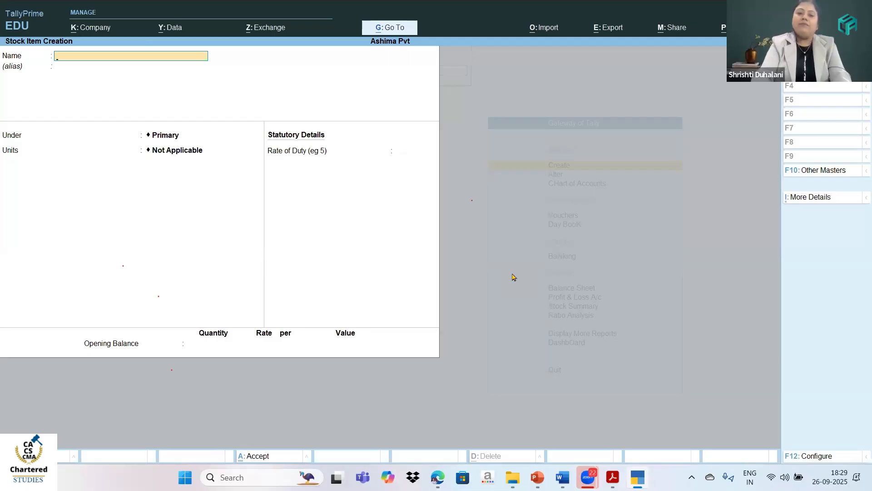
pyautogui.press('Escape')
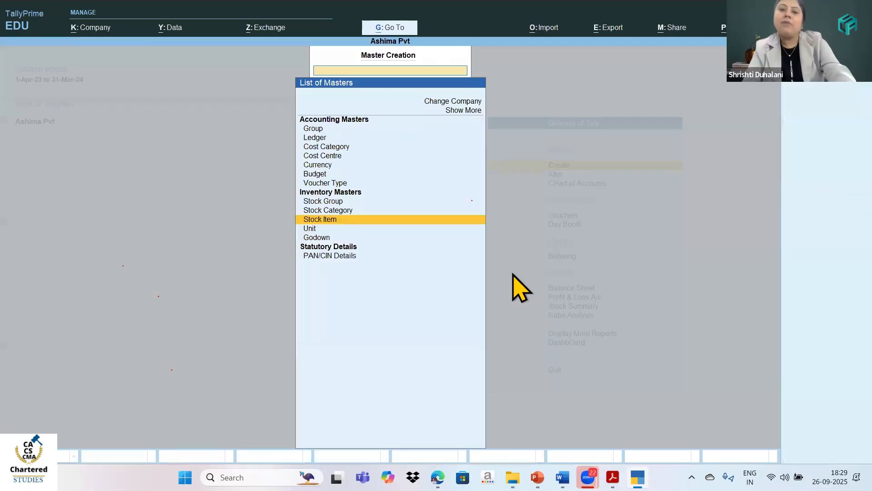
pyautogui.press('Escape')
# - Display the list of existing stock items for alteration
pyautogui.press('Down')
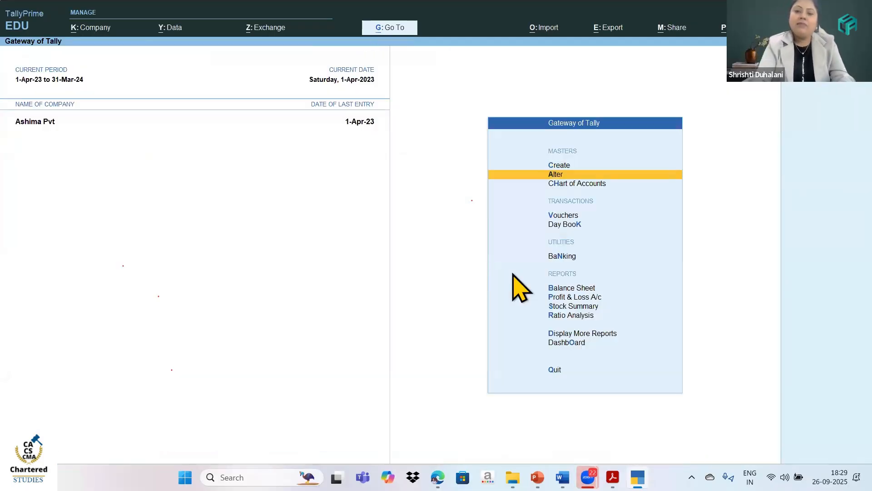
pyautogui.press('Return')
pyautogui.press('Up')
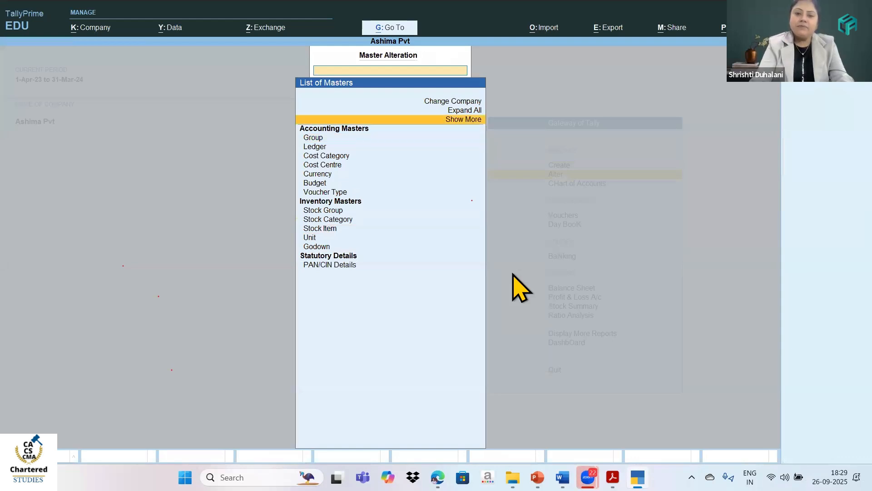
pyautogui.press('Down')
pyautogui.press('Down')
pyautogui.press('Down')
pyautogui.press('Down')
pyautogui.press('Down')
pyautogui.press('Down')
pyautogui.press('Down')
pyautogui.press('Down')
pyautogui.press('Down')
pyautogui.press('Down')
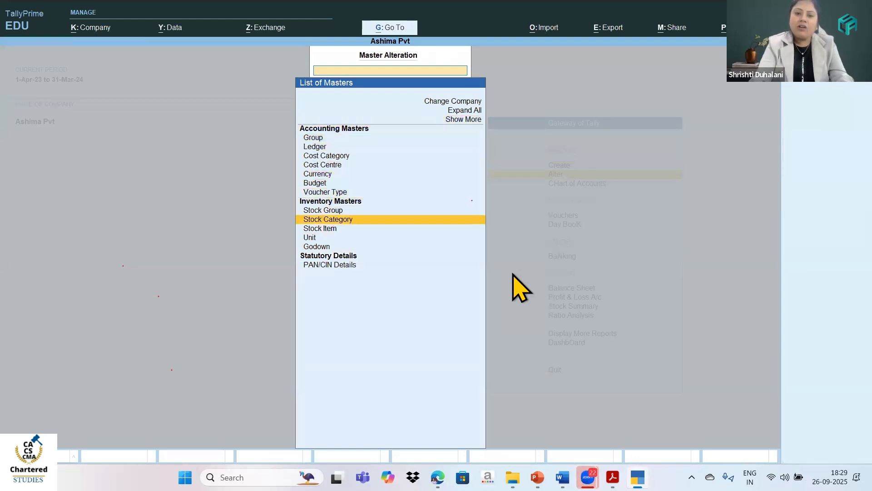
pyautogui.press('Return')
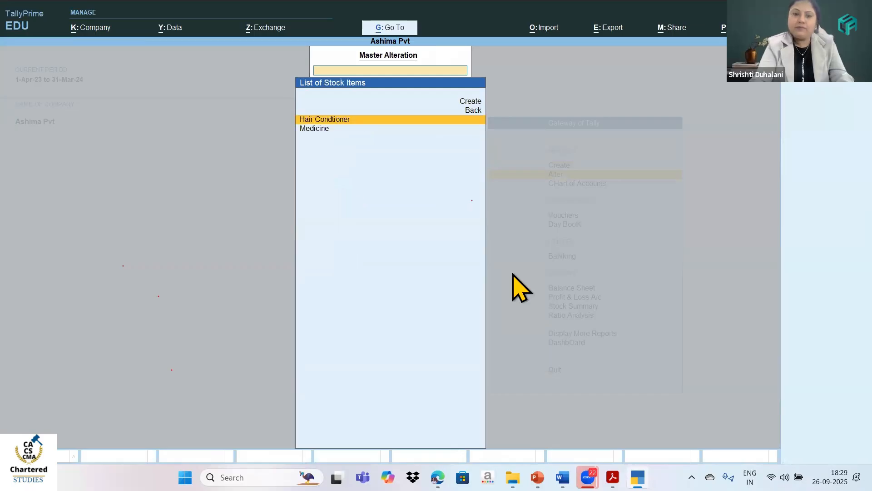